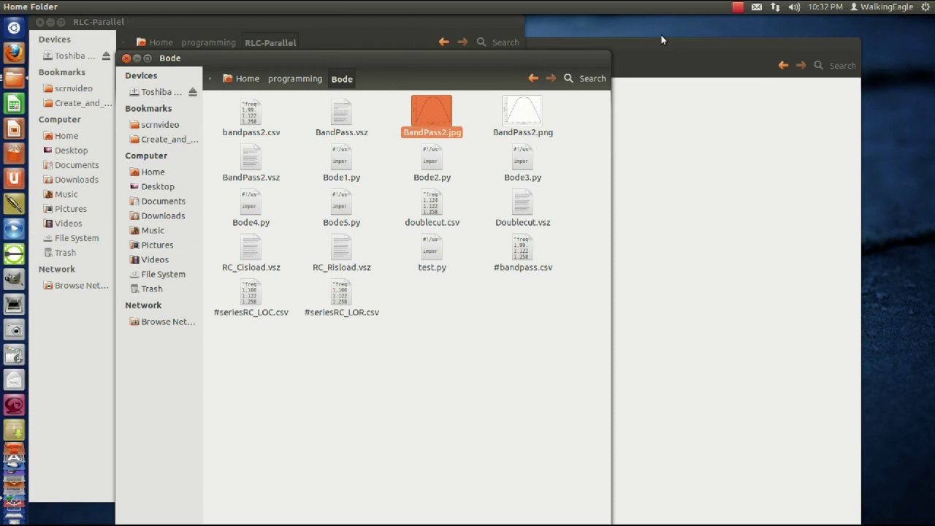
Move the zzzzzz folder window further right and bring the Bode folder window forward
left_click_drag(708, 46, 821, 34)
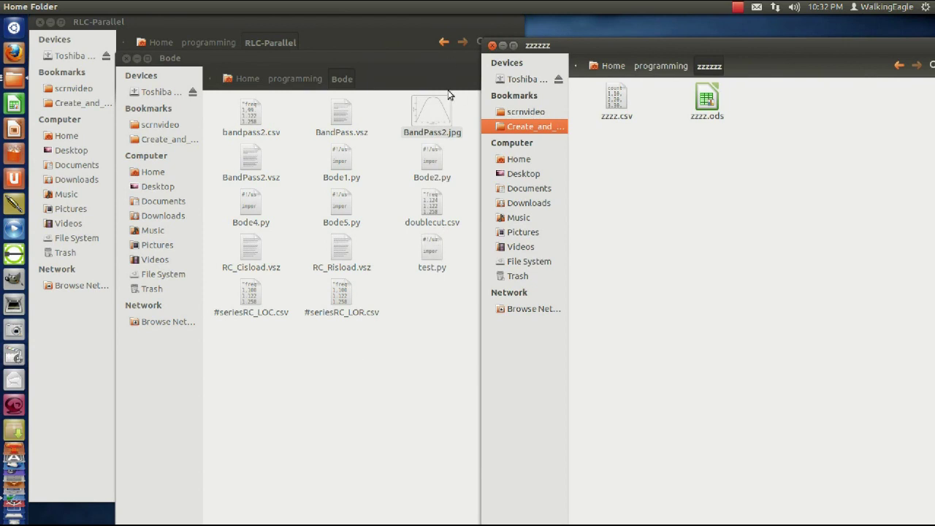
left_click(435, 124)
Open BandPass2.jpg in Image Viewer to inspect its band-pass gain plot peaking near 1000 Hz
double_click(435, 124)
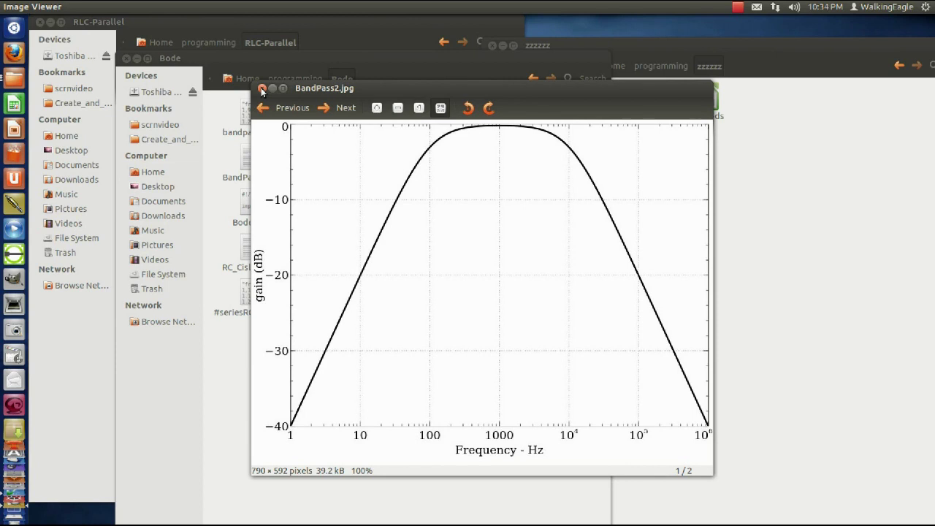
Close BandPass2.jpg and the Bode folder, then review and close the Veusz RLC current plot
left_click(262, 89)
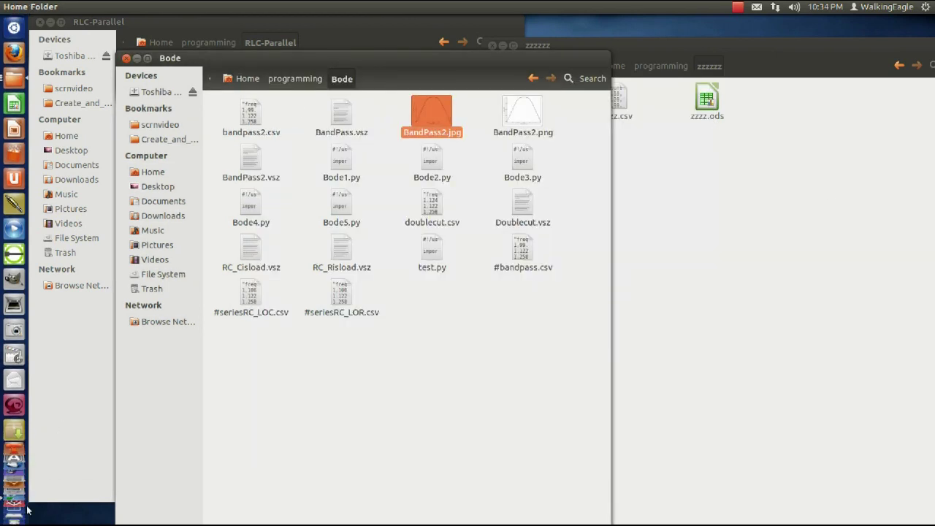
left_click(125, 59)
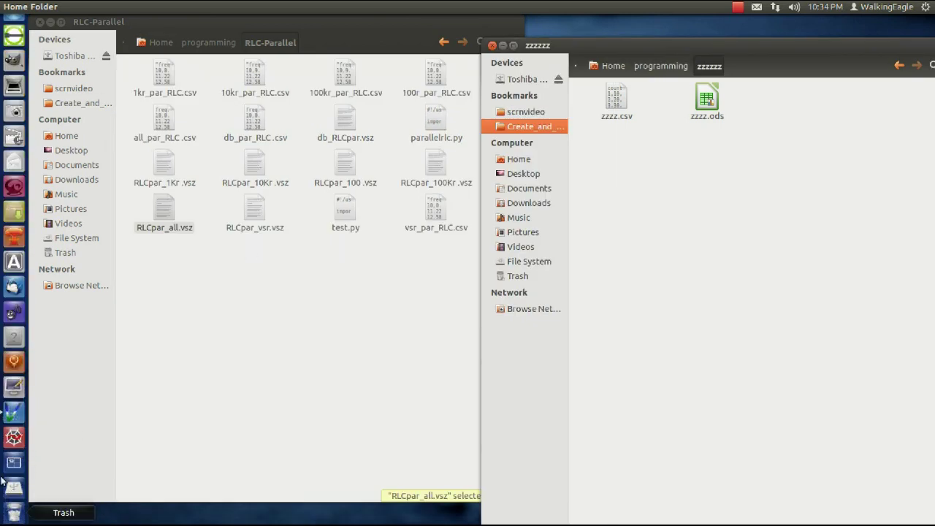
left_click(13, 412)
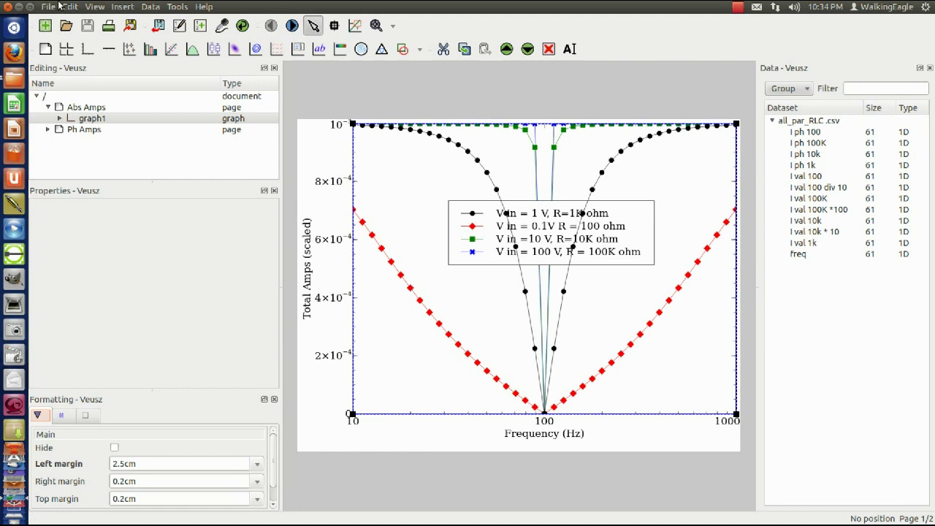
left_click(7, 7)
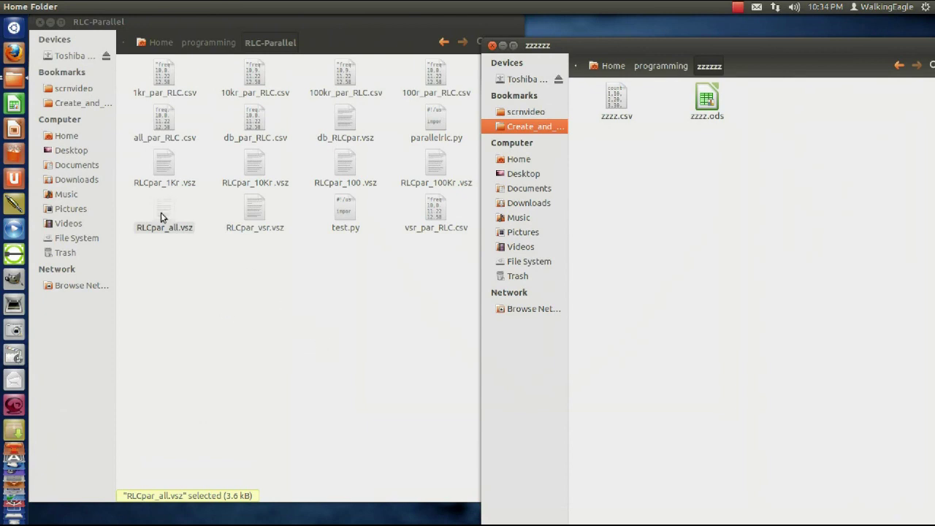
Close the RLC-Parallel folder, move the zzzzzz window into view, and launch a new Veusz document
left_click(40, 22)
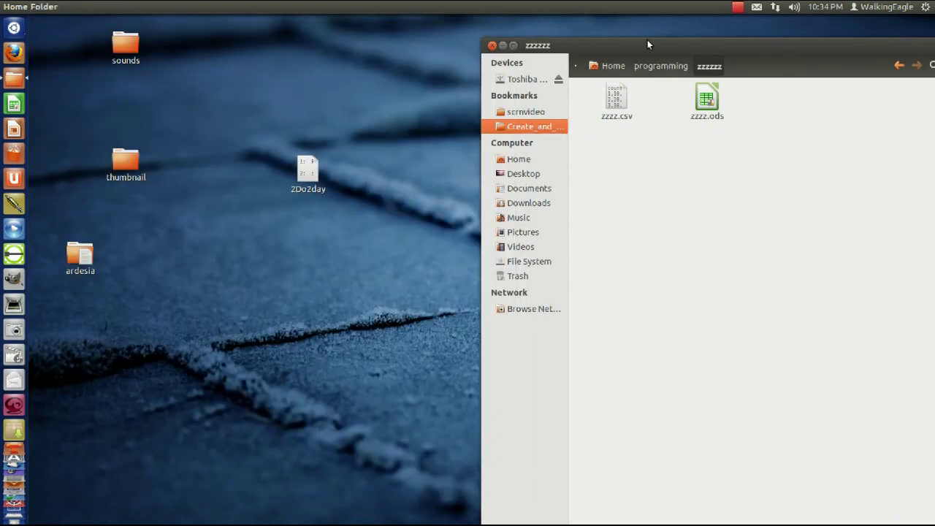
left_click_drag(647, 45, 494, 20)
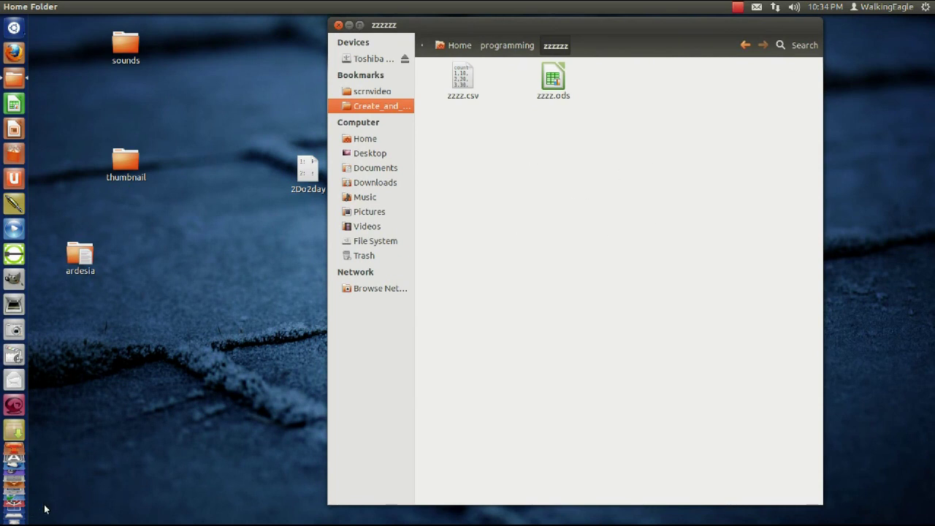
mouse_move(6, 504)
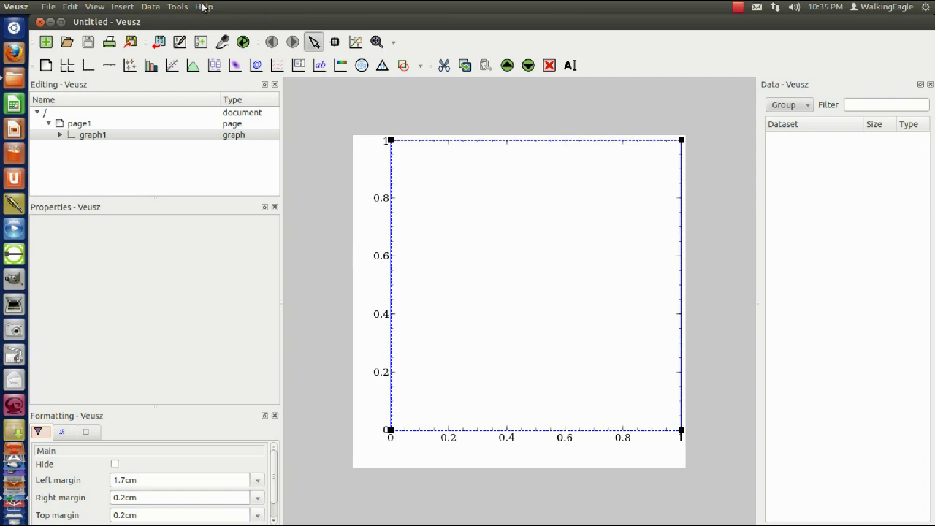
Open Veusz's Help menu, briefly checking the neighbouring Tools menu
left_click(203, 7)
key("Left")
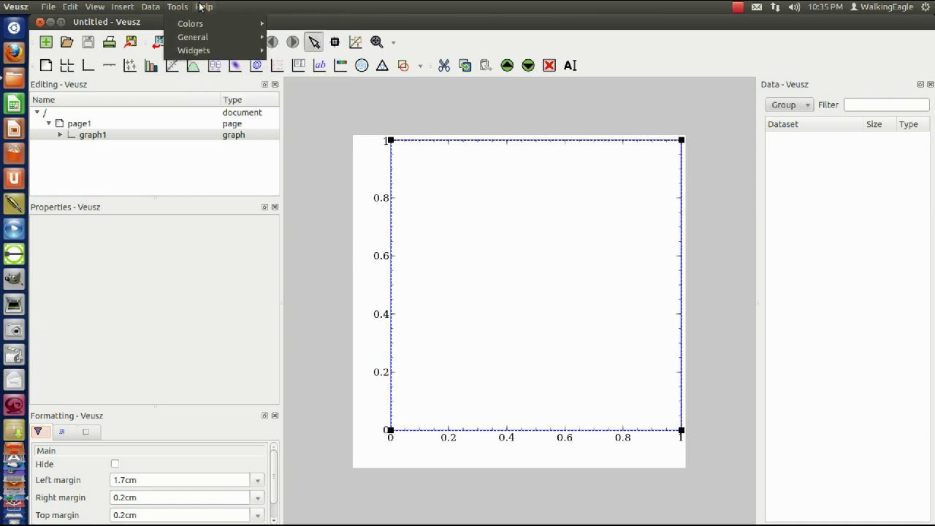
key("Right")
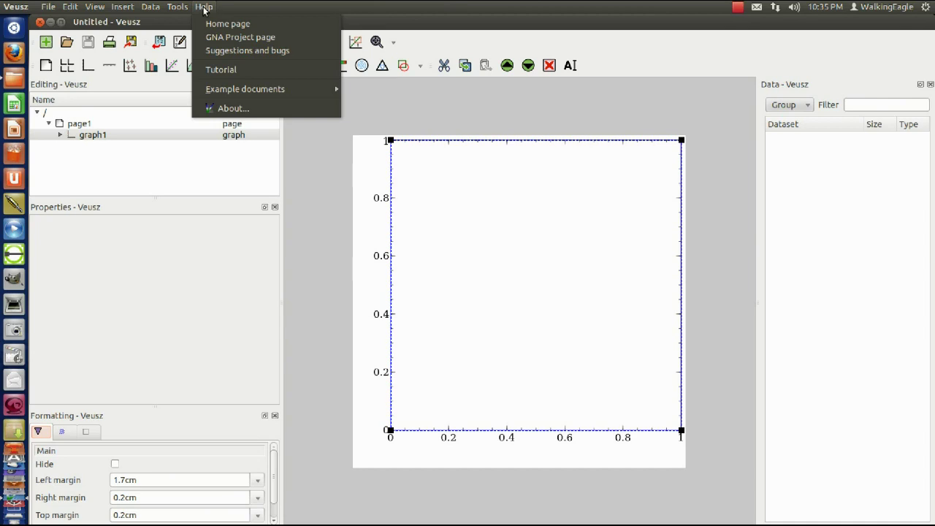
Run Help > Tutorial through the Widgets, Widget editing and graph widget pages, then close it
left_click(221, 70)
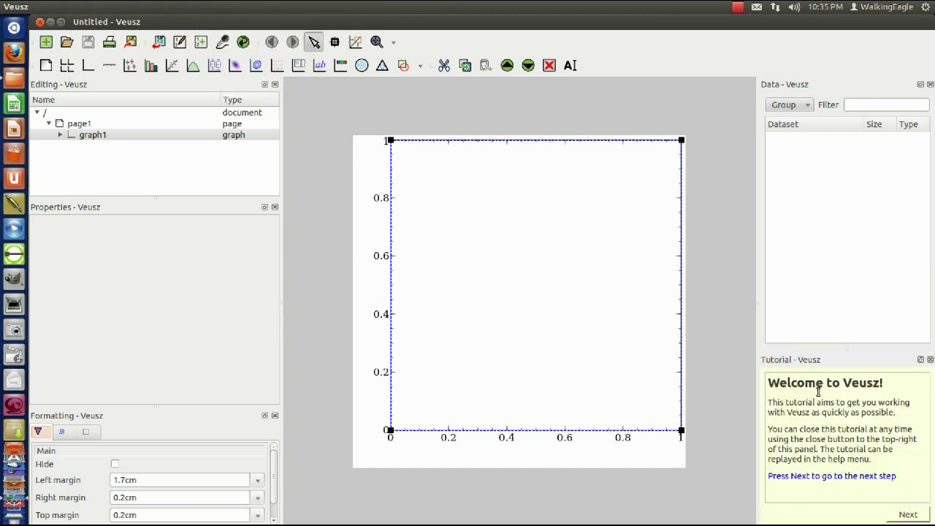
left_click(906, 515)
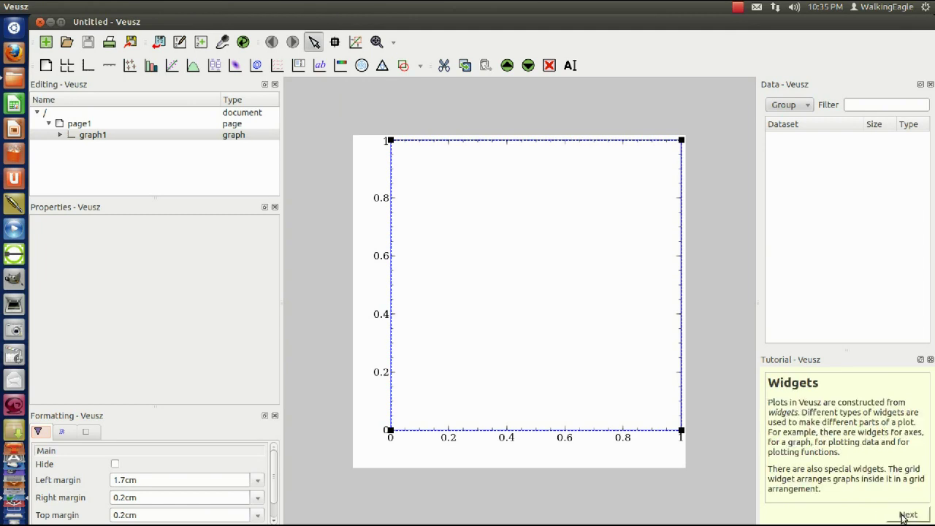
left_click(906, 515)
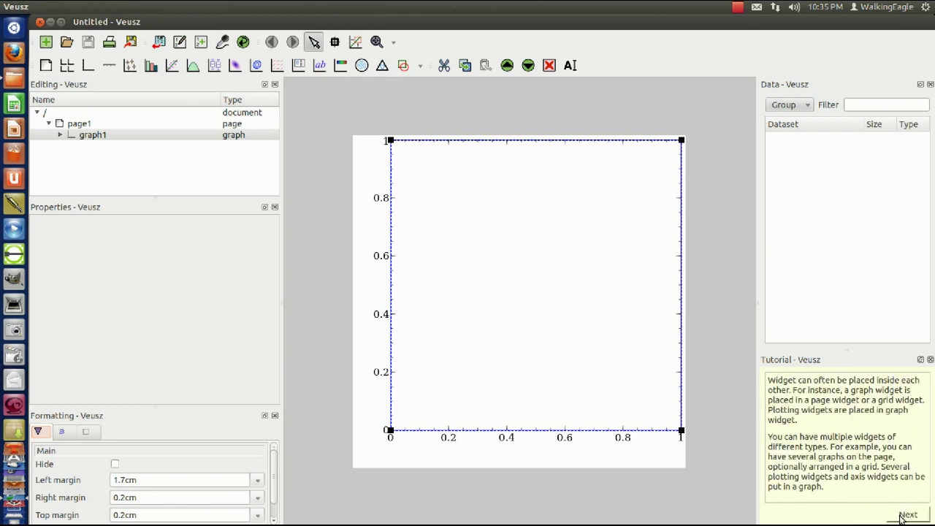
left_click(903, 515)
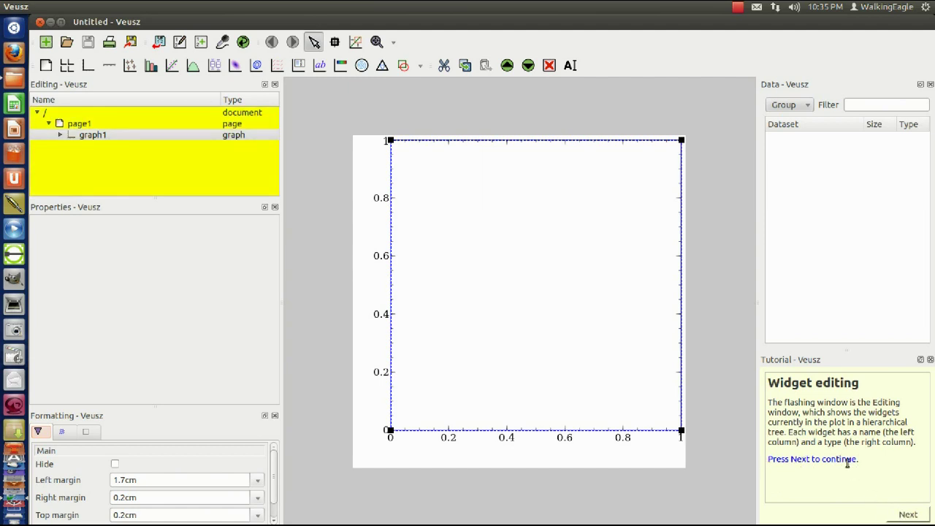
left_click(903, 516)
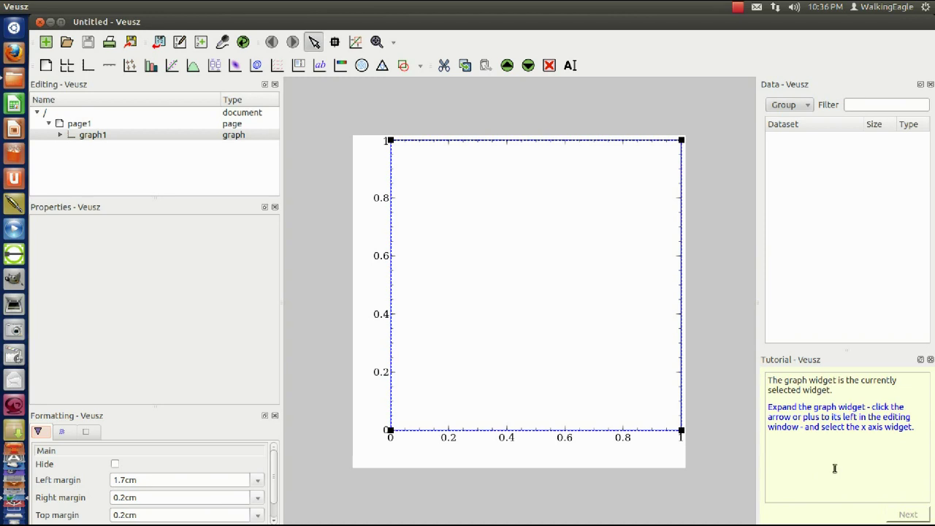
left_click(929, 360)
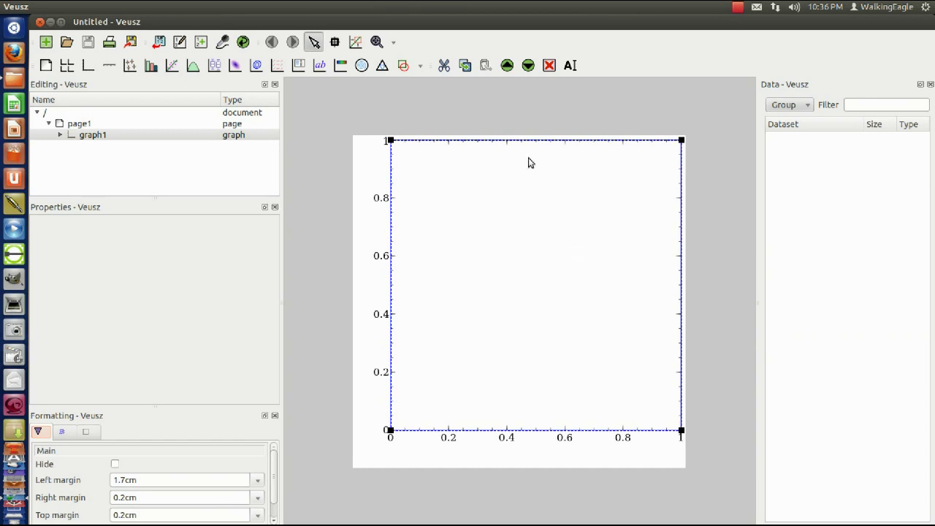
Minimize Veusz and open zzzz.ods from the zzzzzz folder in LibreOffice Calc
left_click(50, 23)
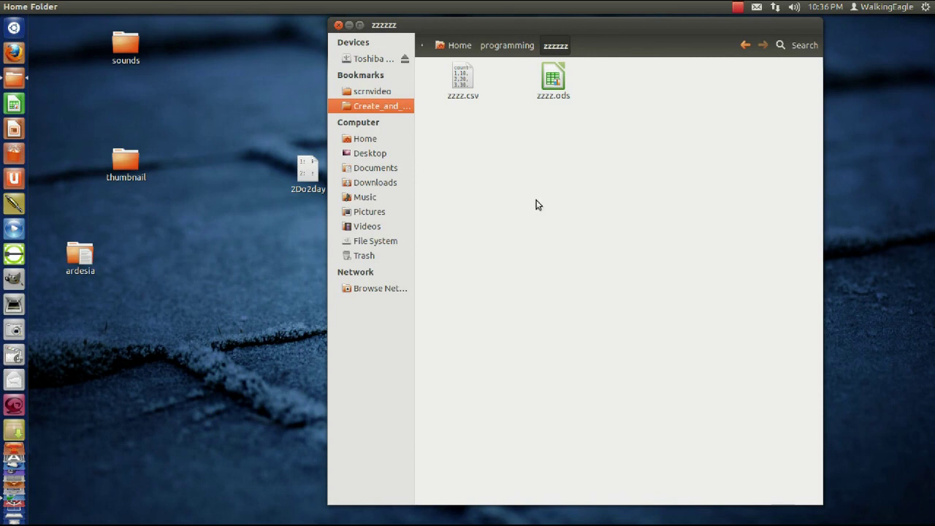
double_click(552, 82)
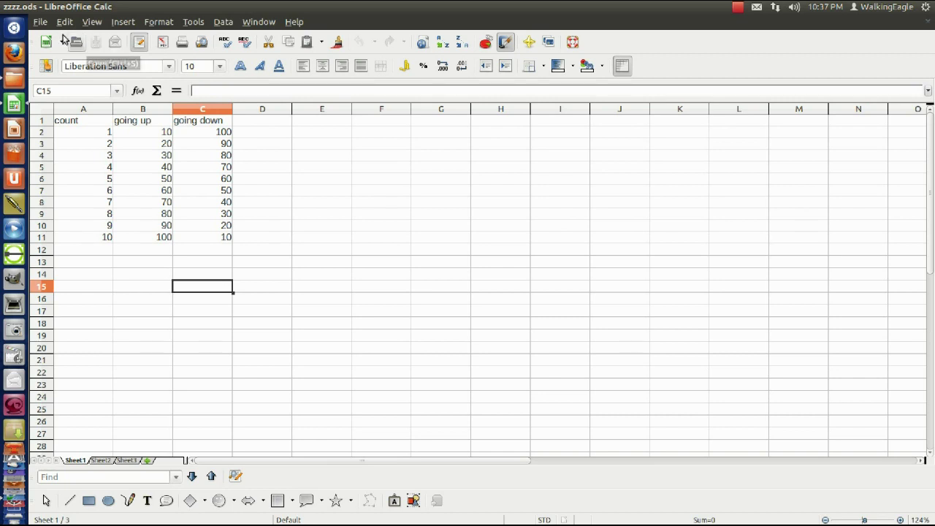
Save the sheet over zzzz.csv as Text CSV with default export settings, active sheet only
left_click(38, 23)
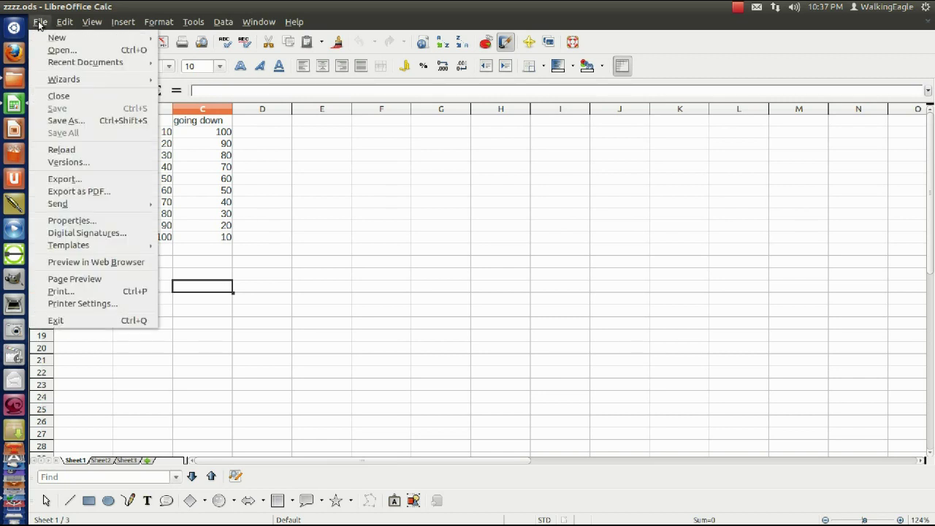
left_click(58, 121)
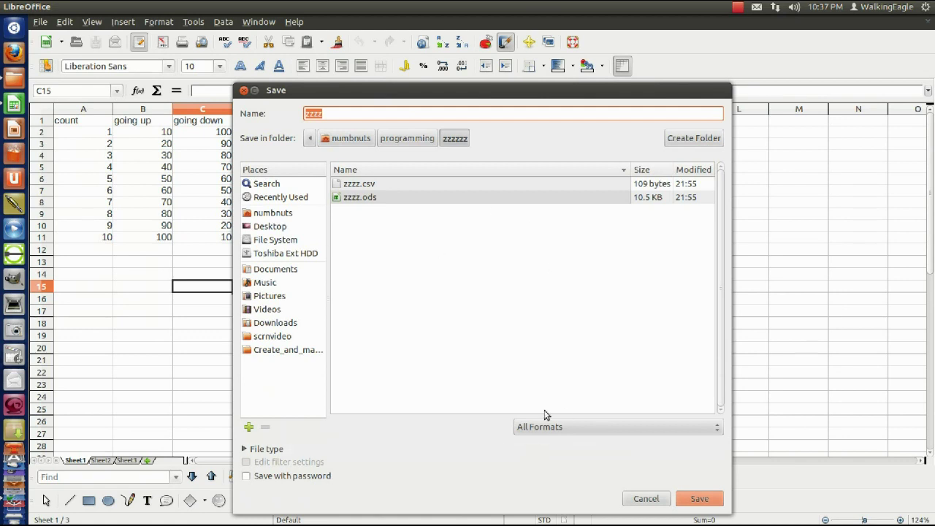
left_click(356, 188)
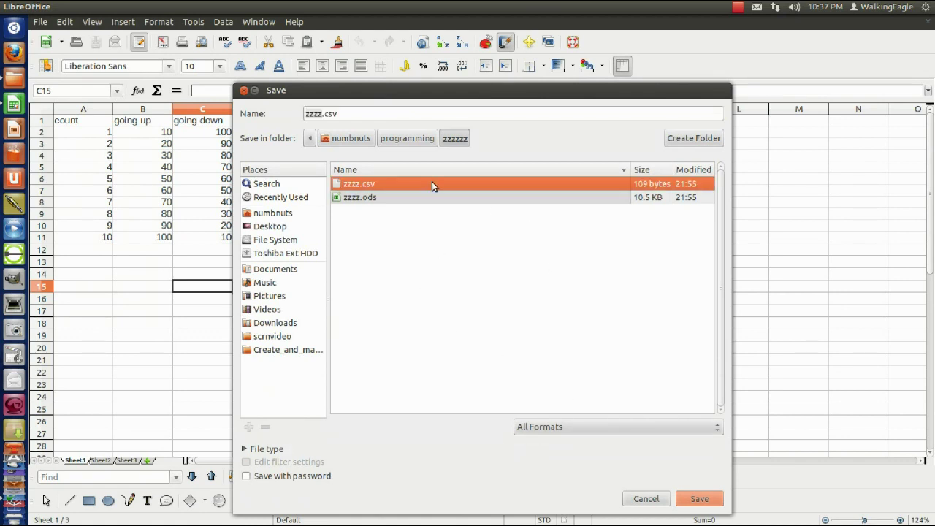
left_click(699, 499)
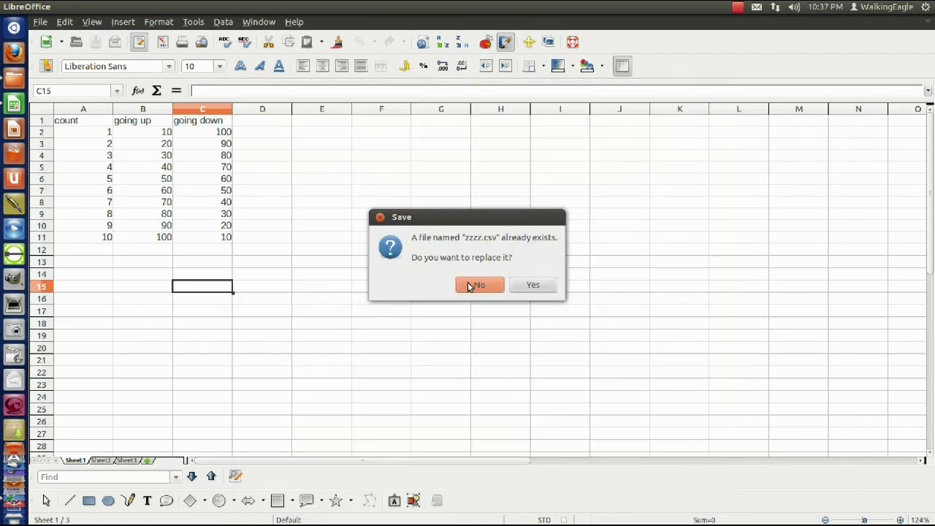
left_click(543, 288)
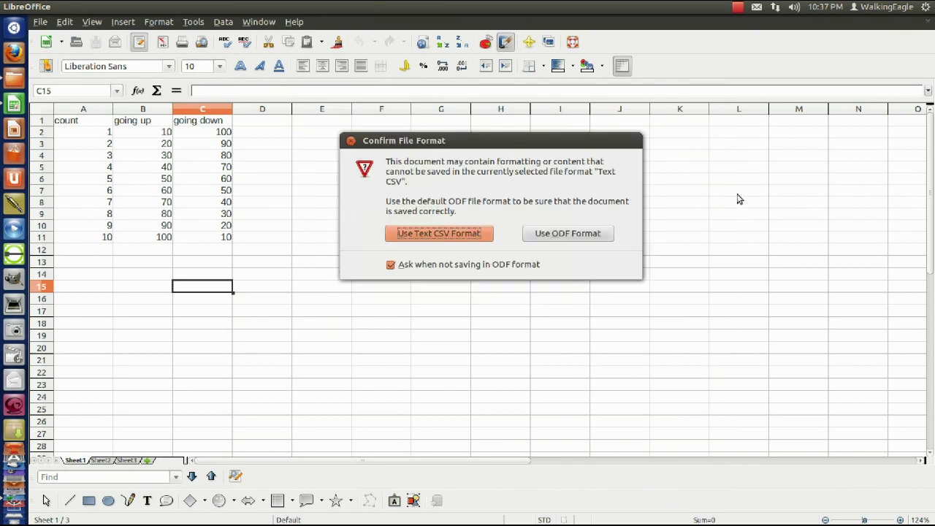
left_click(426, 236)
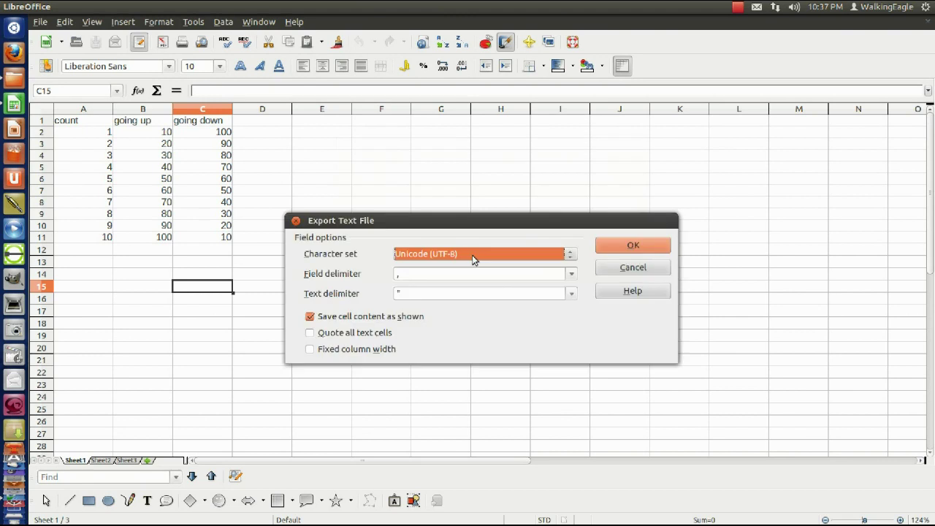
left_click(632, 249)
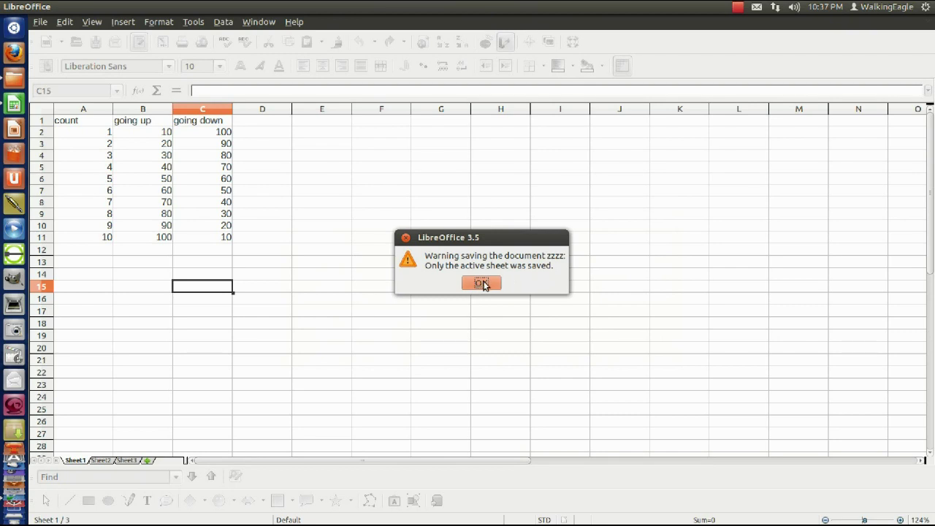
left_click(481, 284)
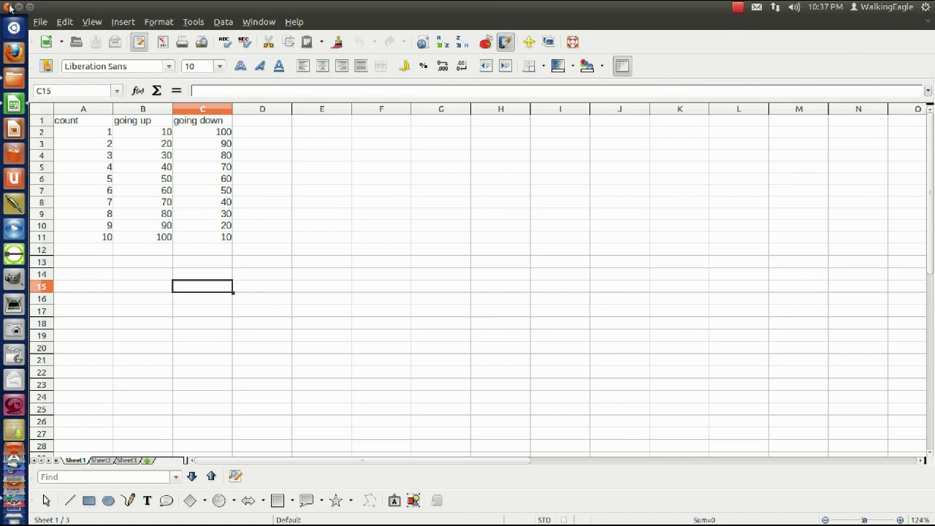
Close Calc, relaunch Veusz, and browse Import data to zzzz.csv in the zzzzzz folder
left_click(10, 7)
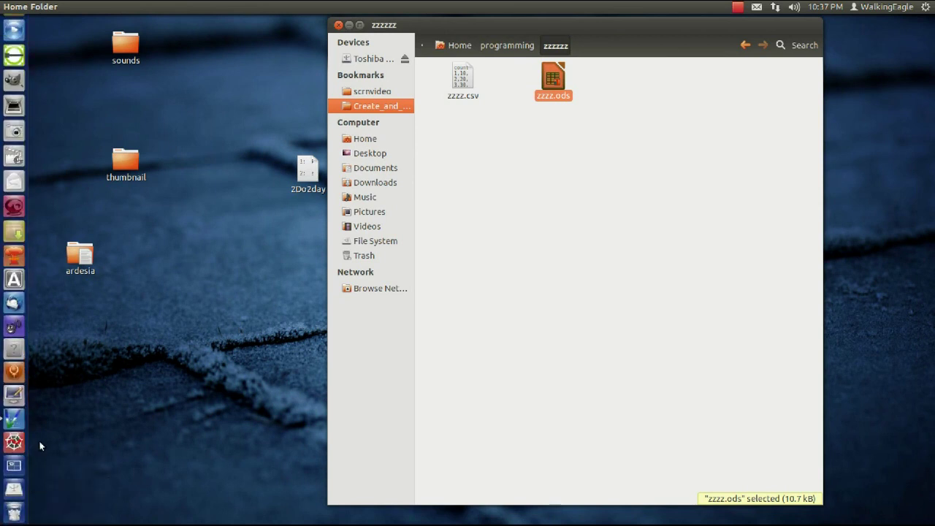
left_click(10, 410)
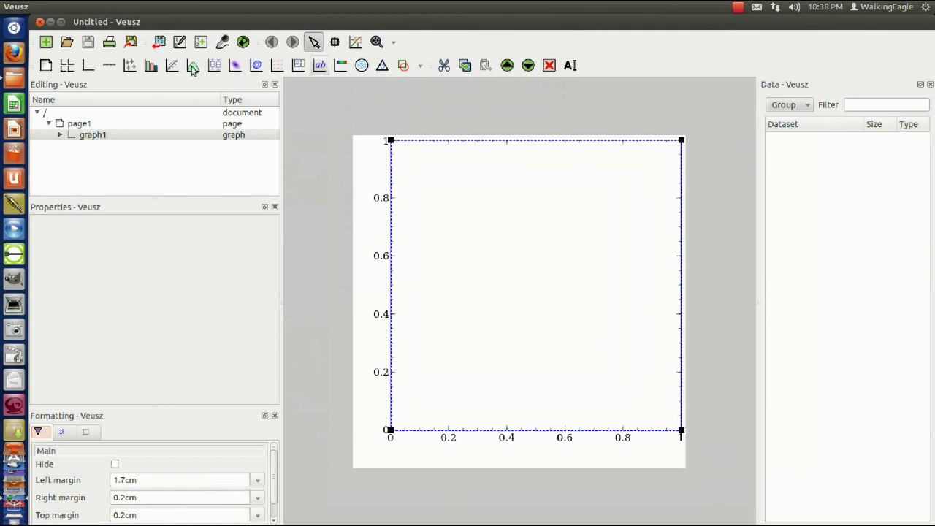
left_click(160, 43)
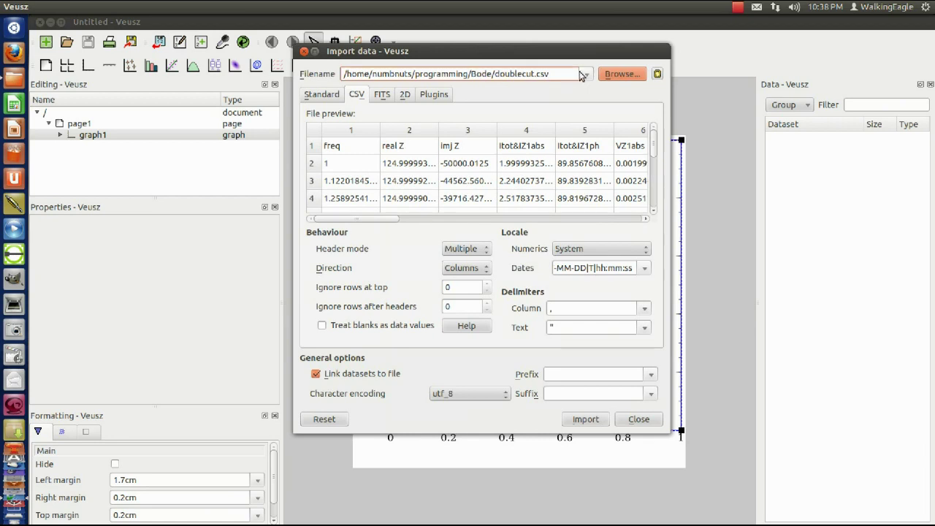
left_click(586, 76)
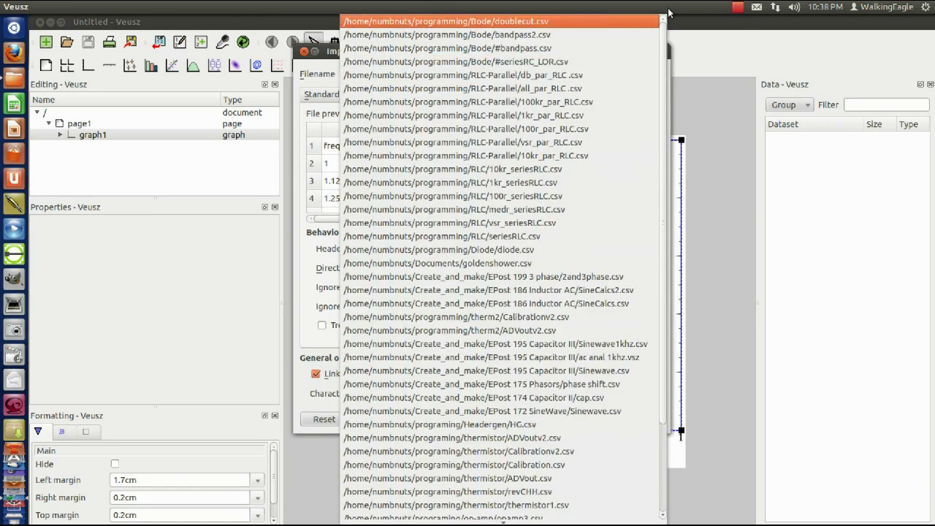
left_click(213, 178)
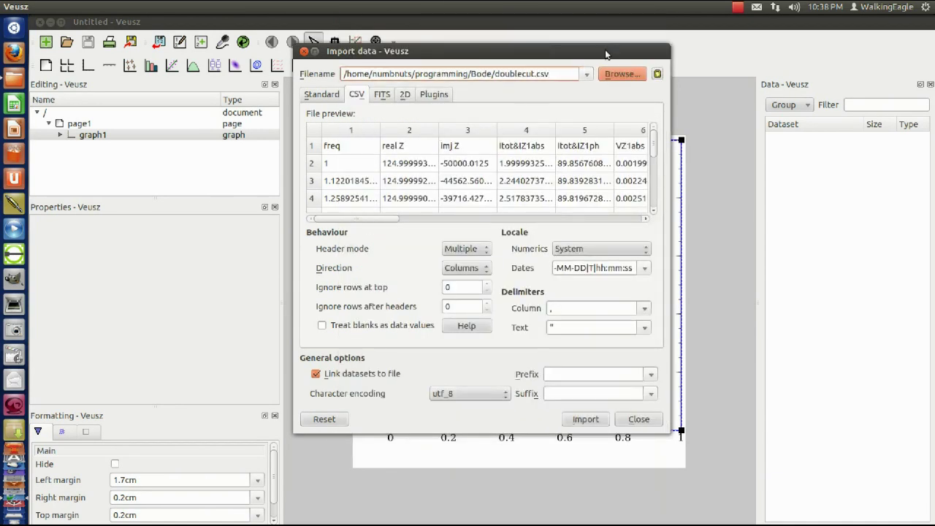
left_click(622, 75)
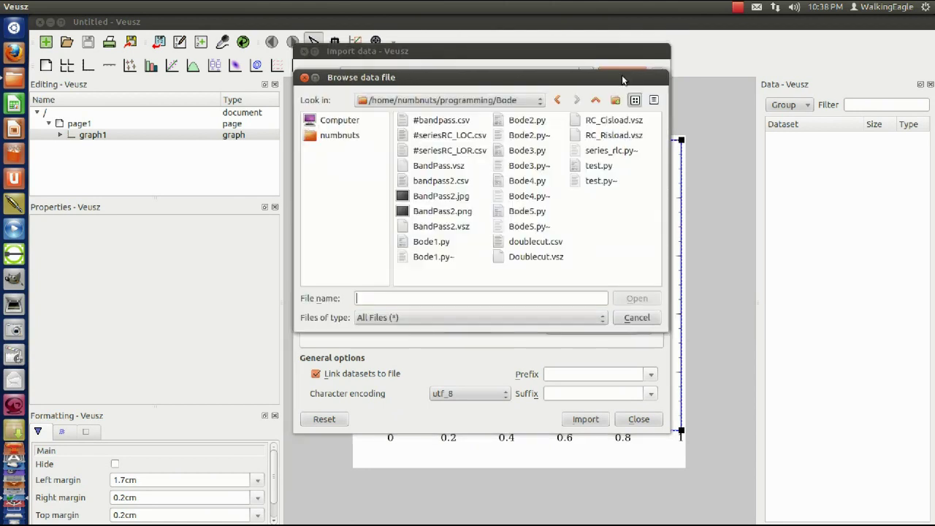
left_click(461, 100)
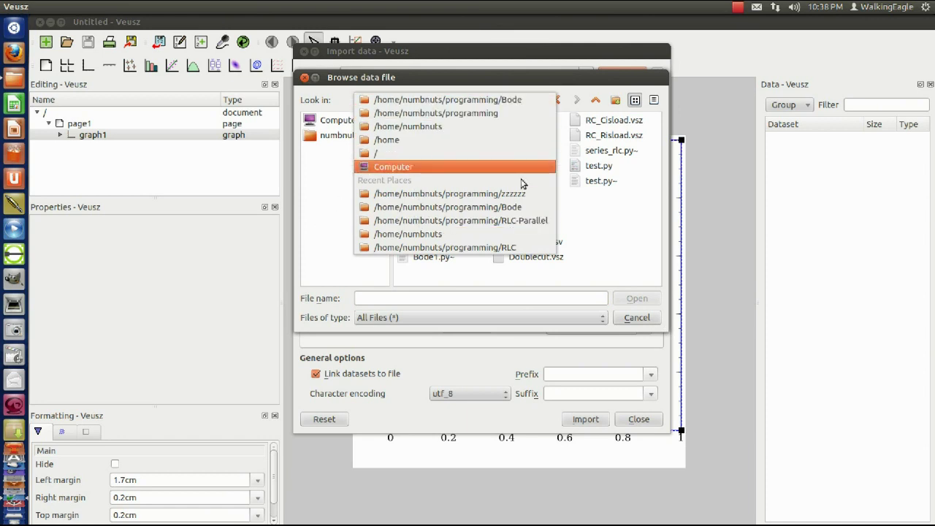
left_click(483, 196)
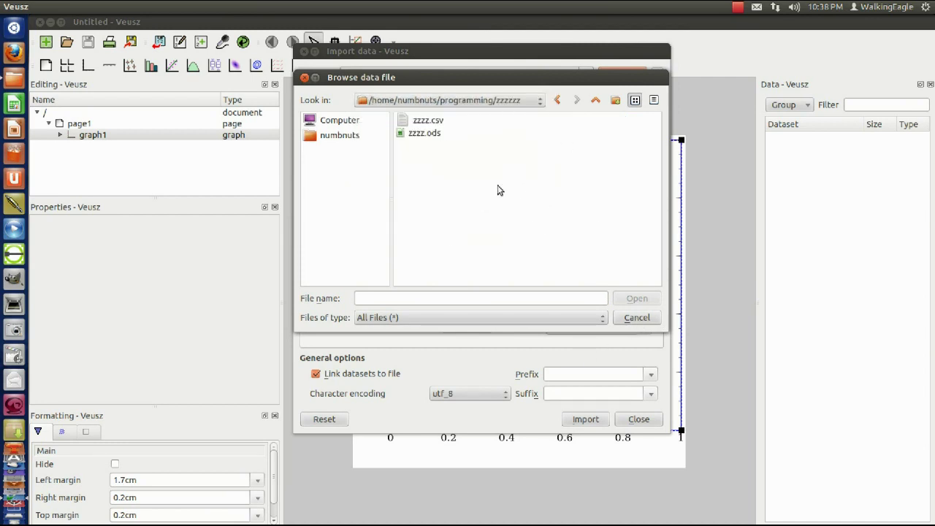
left_click(419, 123)
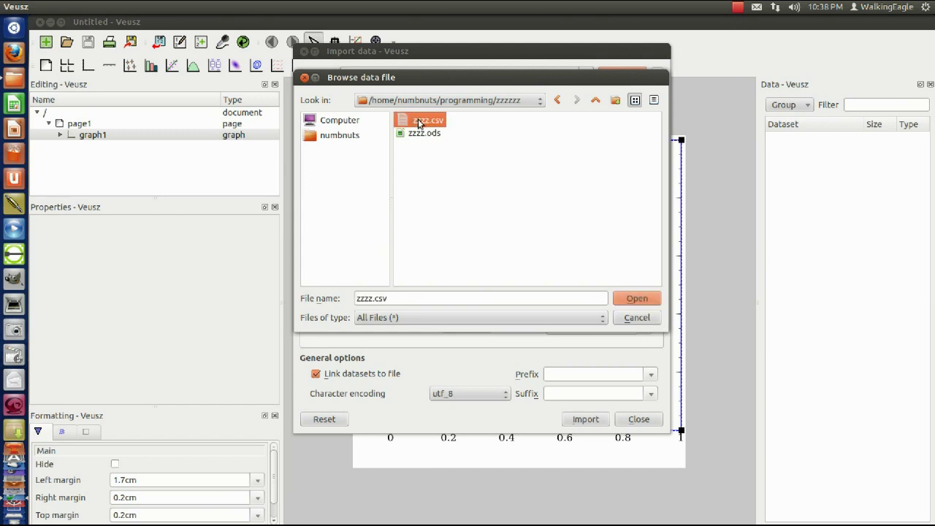
Import zzzz.csv as count, going up and going down datasets of 10 values each
left_click(636, 299)
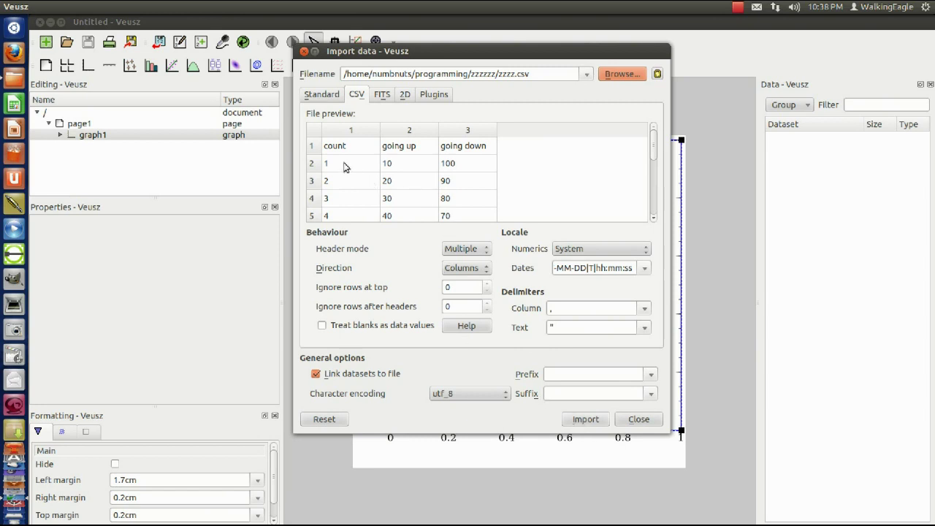
left_click(581, 422)
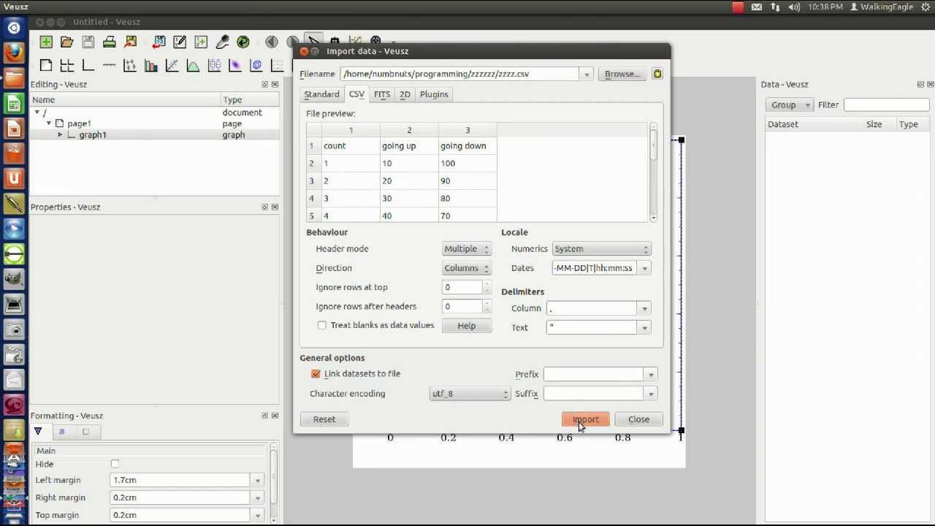
left_click(637, 421)
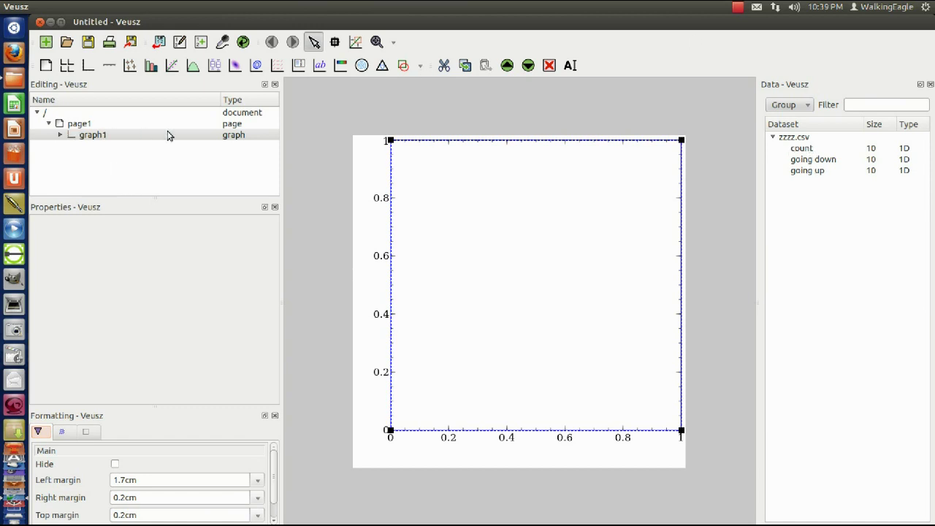
left_click(69, 125)
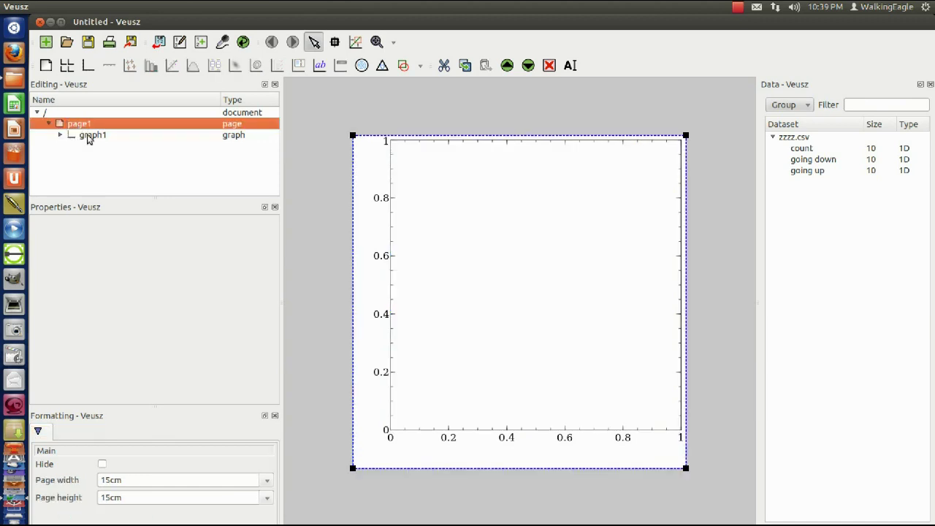
left_click(89, 136)
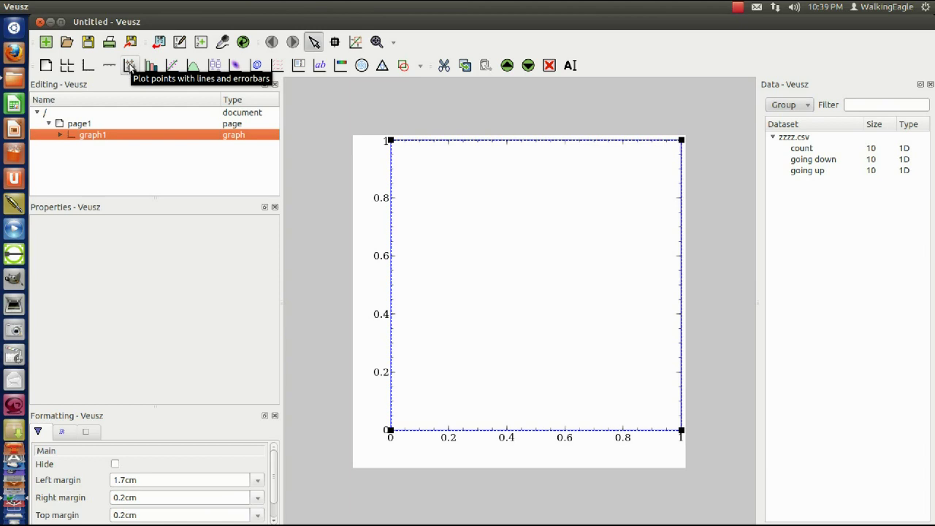
Add a new points-and-lines xy plot, xy1, to graph1
left_click(129, 66)
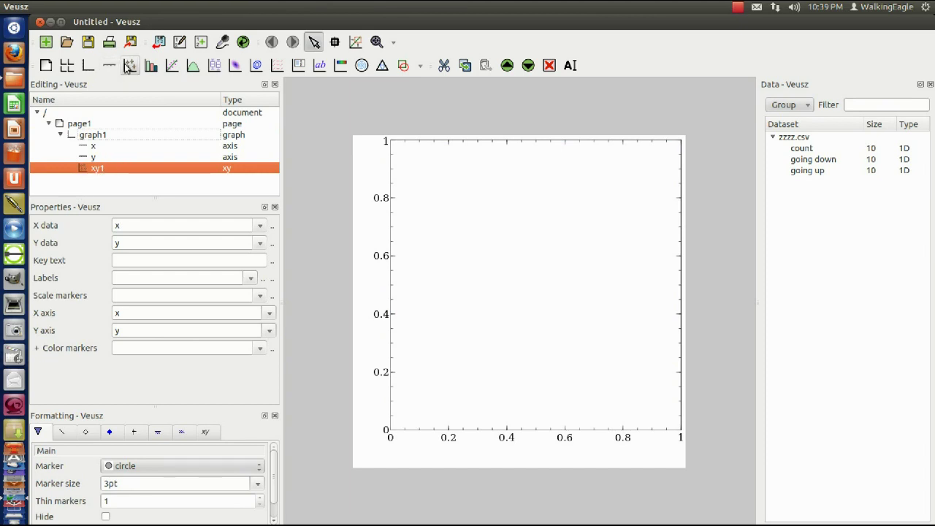
Set xy1's X data to count and Y data to going up
left_click(86, 147)
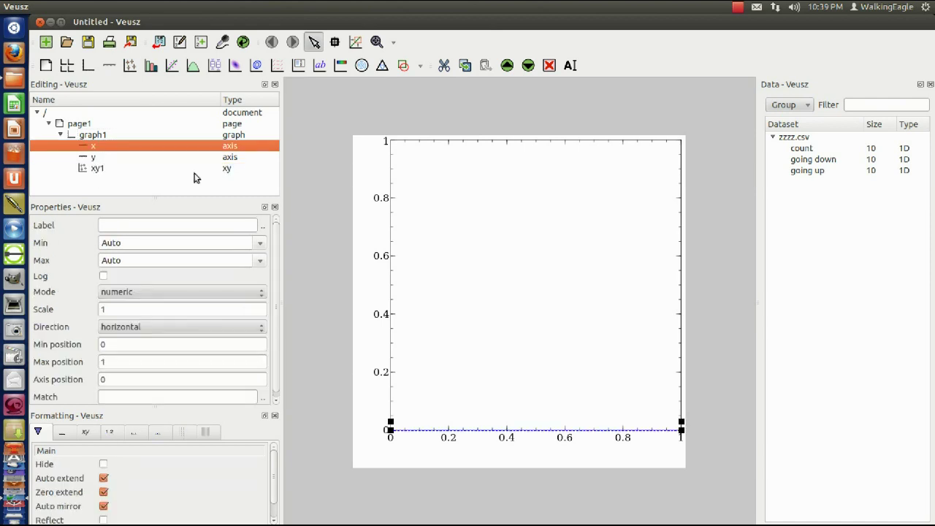
left_click(92, 159)
left_click(90, 167)
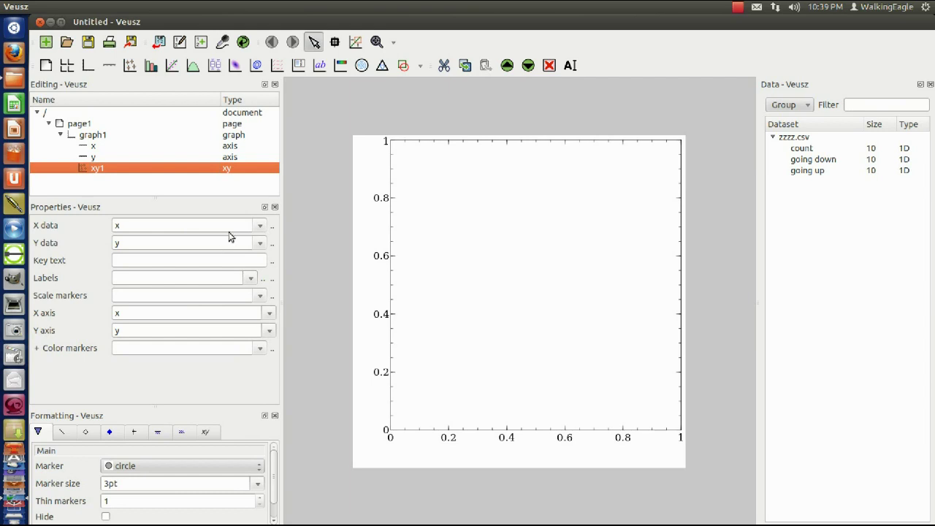
left_click(259, 230)
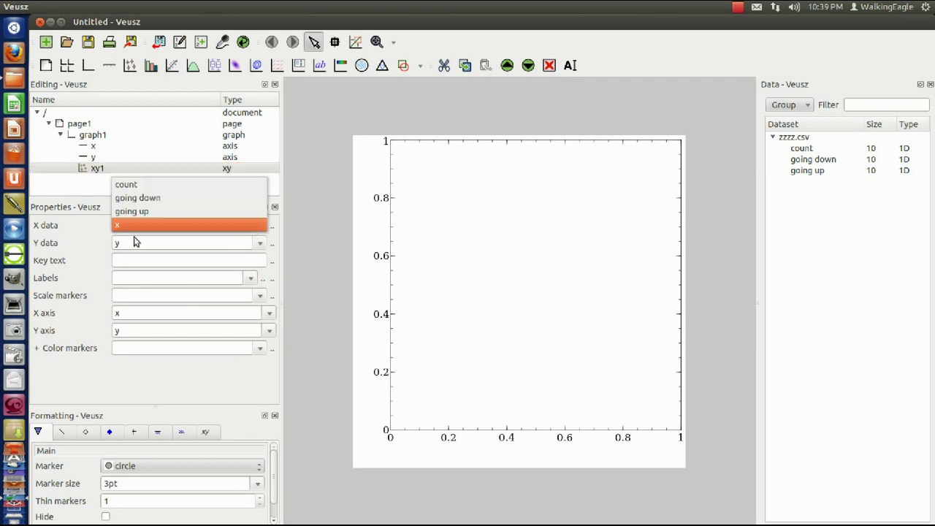
left_click(161, 184)
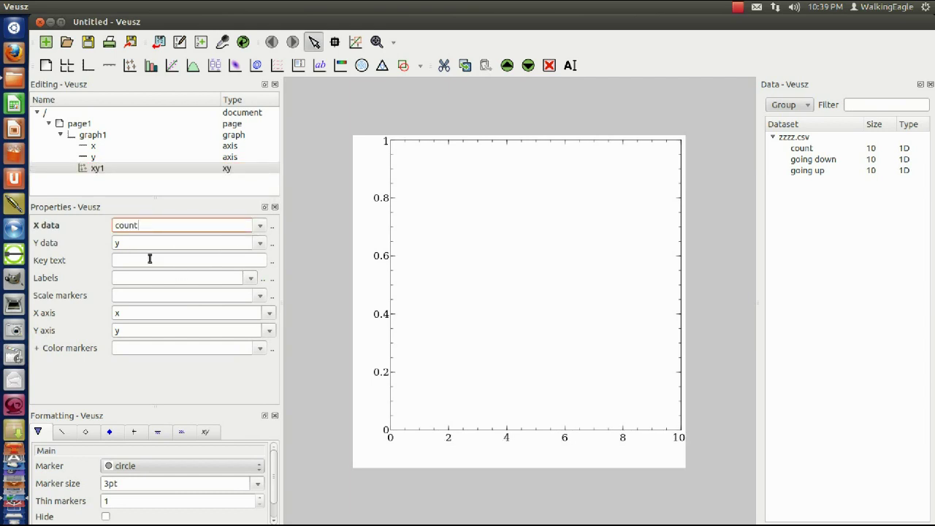
left_click(259, 244)
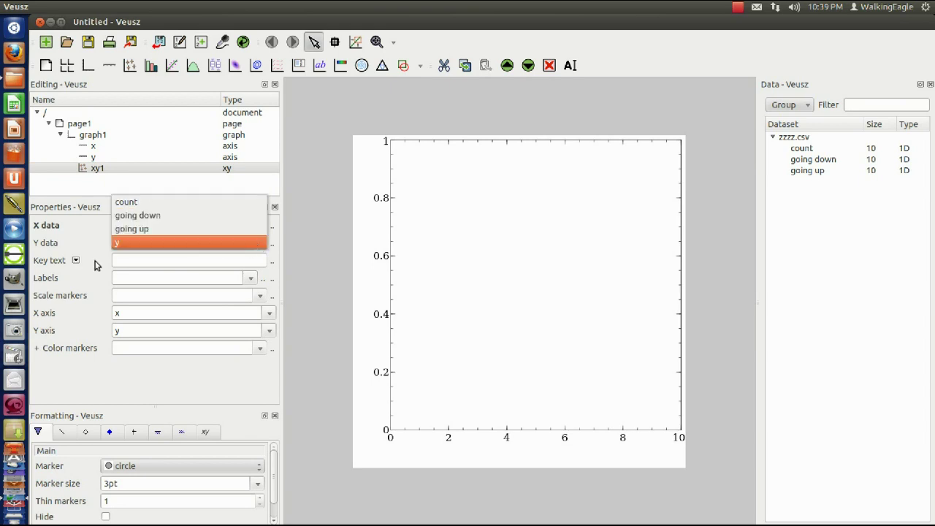
left_click(148, 230)
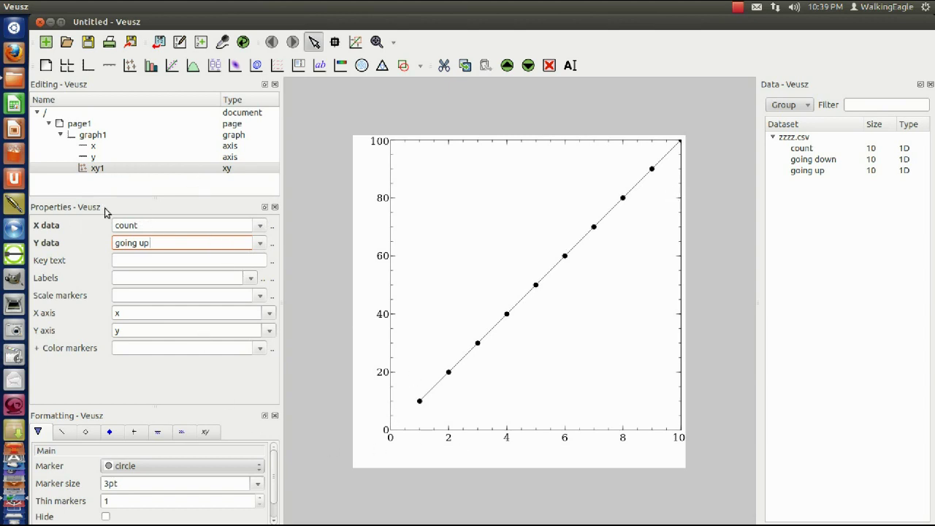
Label the x axis 'Count'
left_click(93, 147)
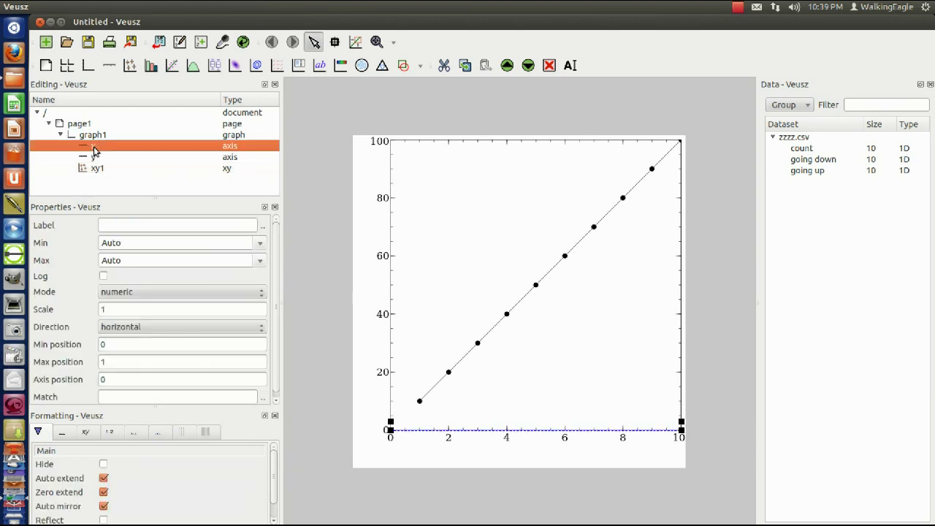
left_click(125, 224)
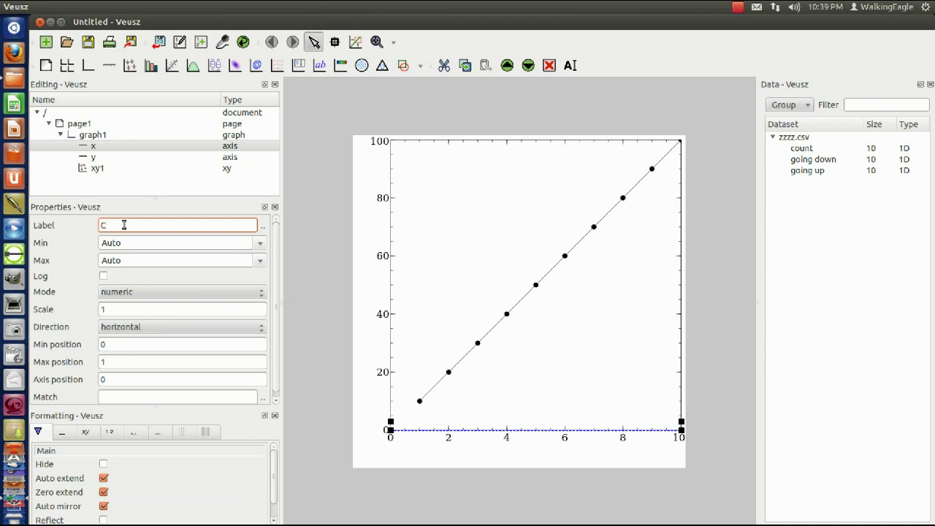
type("Count")
key("Return")
Label the y axis 'Value'
left_click(95, 157)
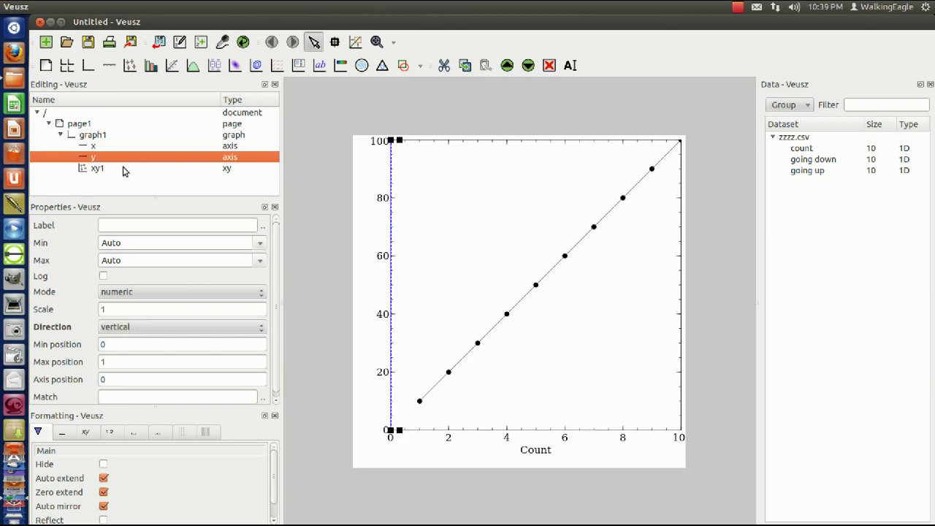
left_click(162, 226)
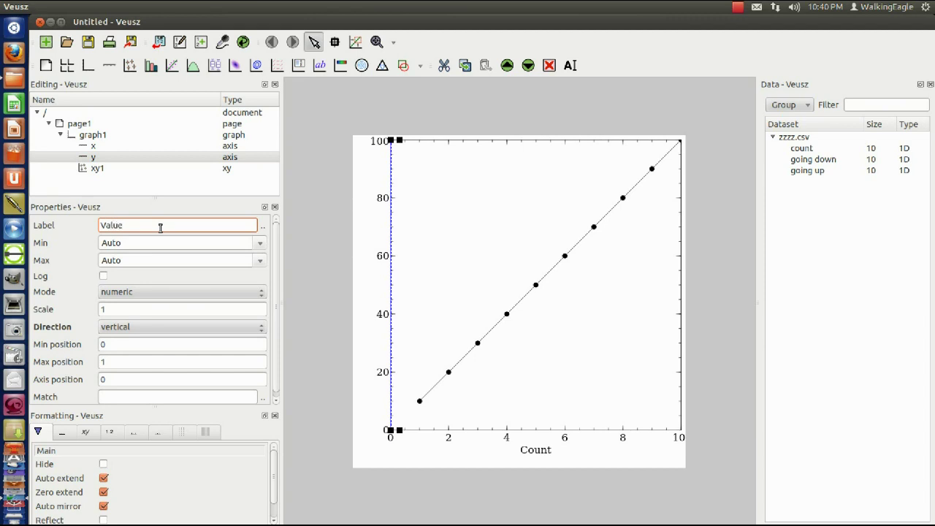
type("Value")
key("Return")
left_click(259, 247)
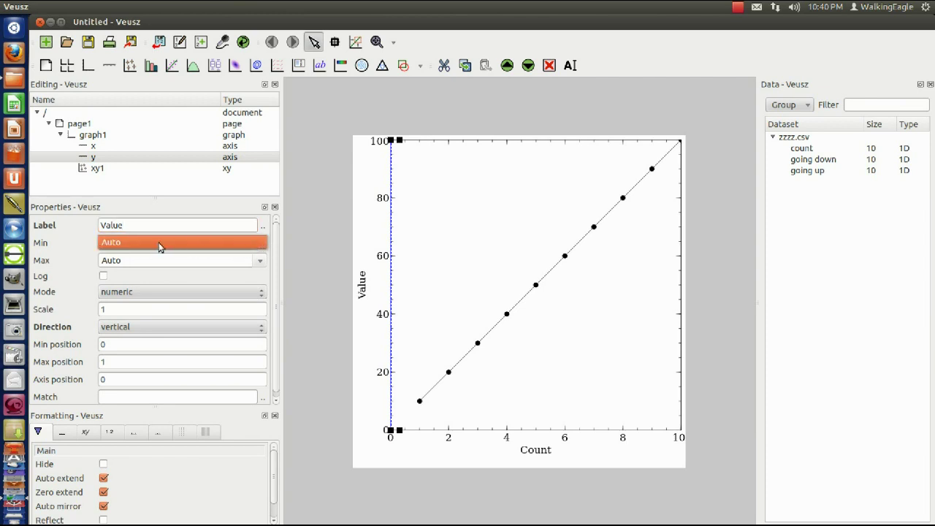
left_click(132, 243)
double_click(130, 242)
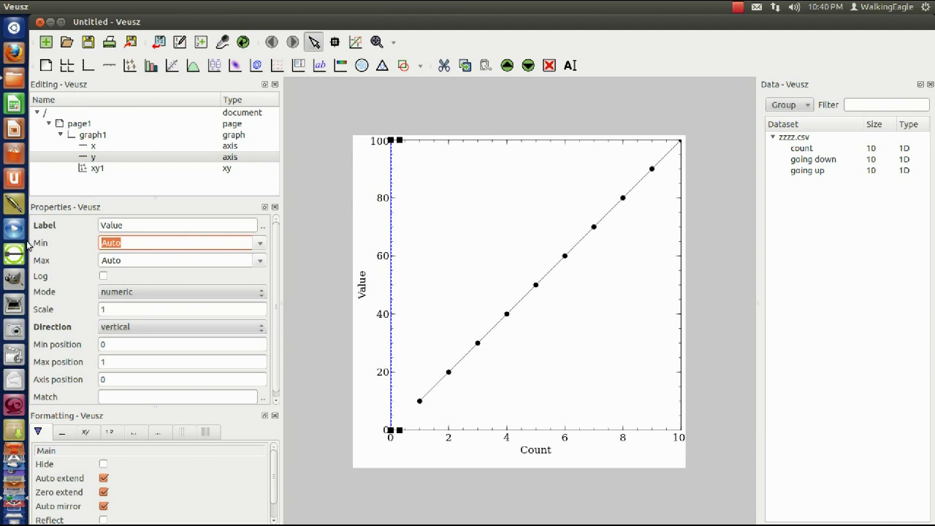
type("5")
key("Return")
left_click_drag(133, 244, 42, 246)
key("Return")
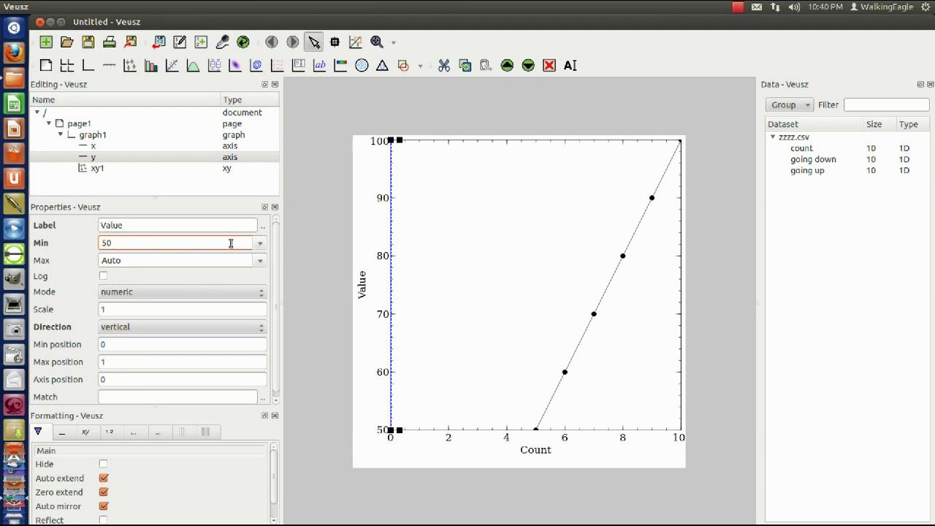
left_click(260, 243)
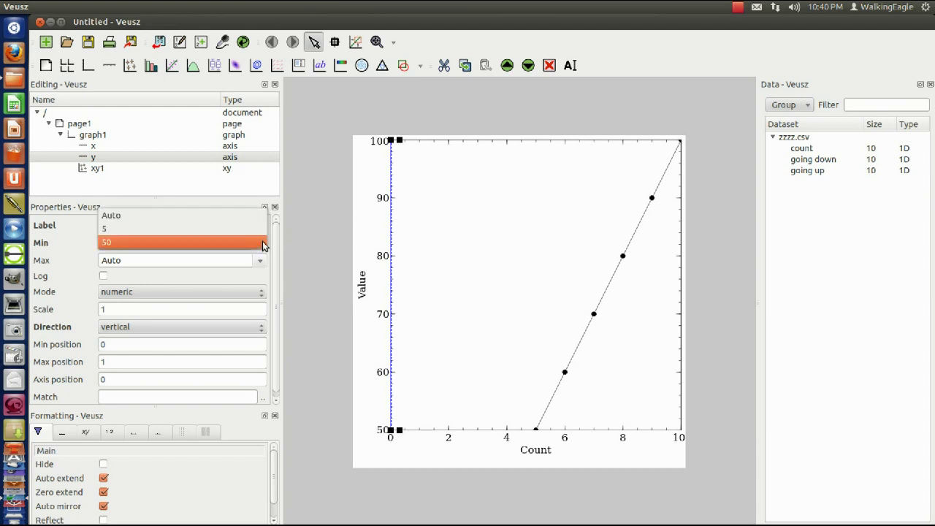
left_click(136, 214)
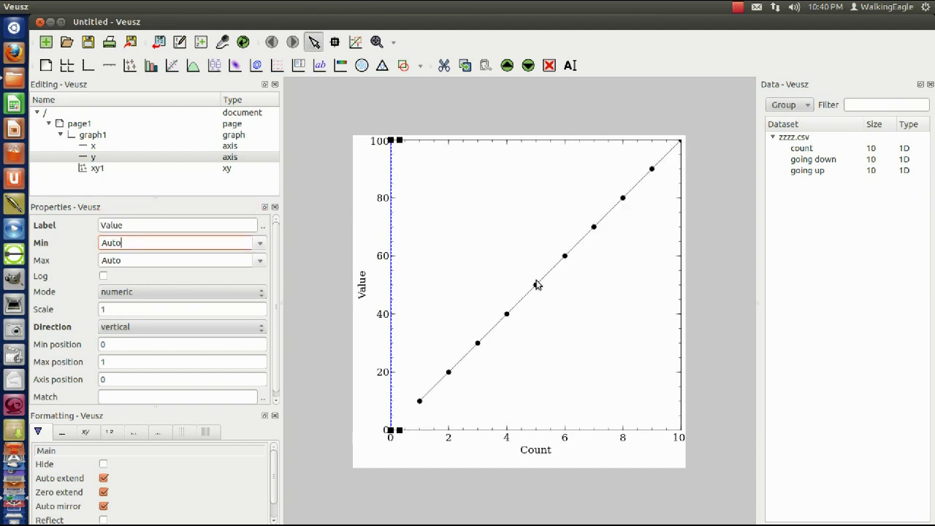
left_click(93, 146)
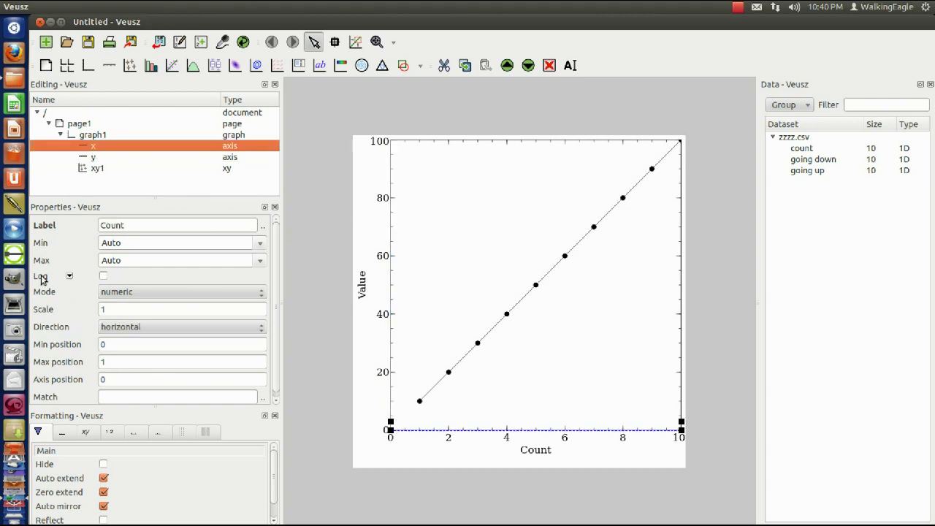
double_click(142, 244)
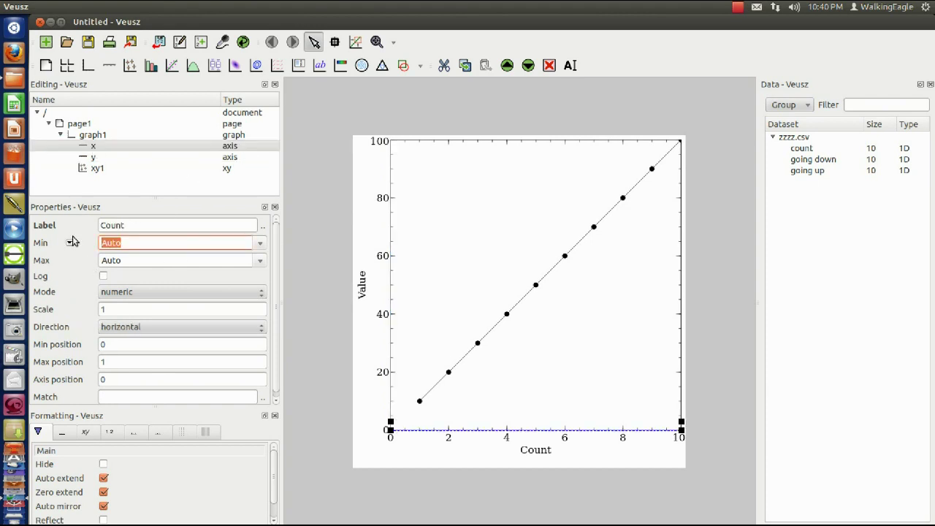
double_click(125, 260)
type("5")
key("Return")
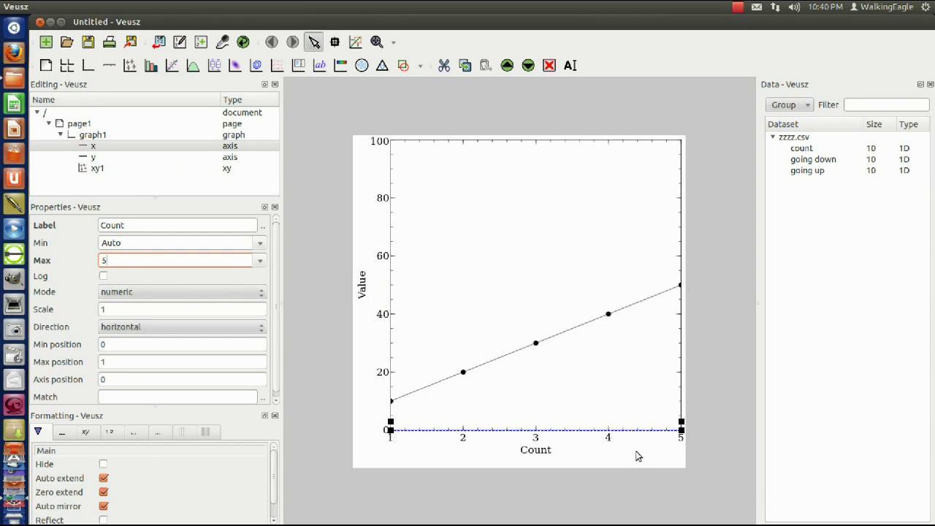
left_click(259, 261)
left_click(114, 249)
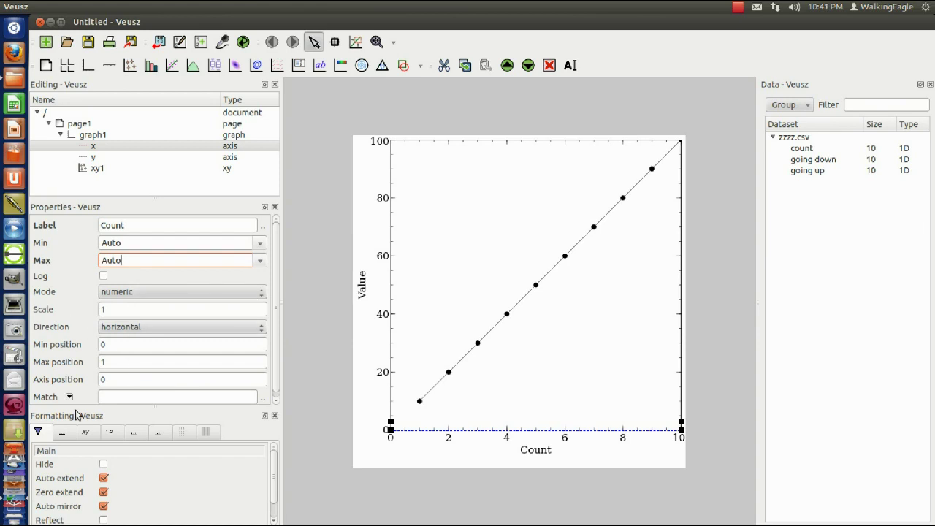
Select the xy1 going up plot in the Editing tree to show its settings
scroll(169, 475, "down", 1)
scroll(169, 475, "up", 1)
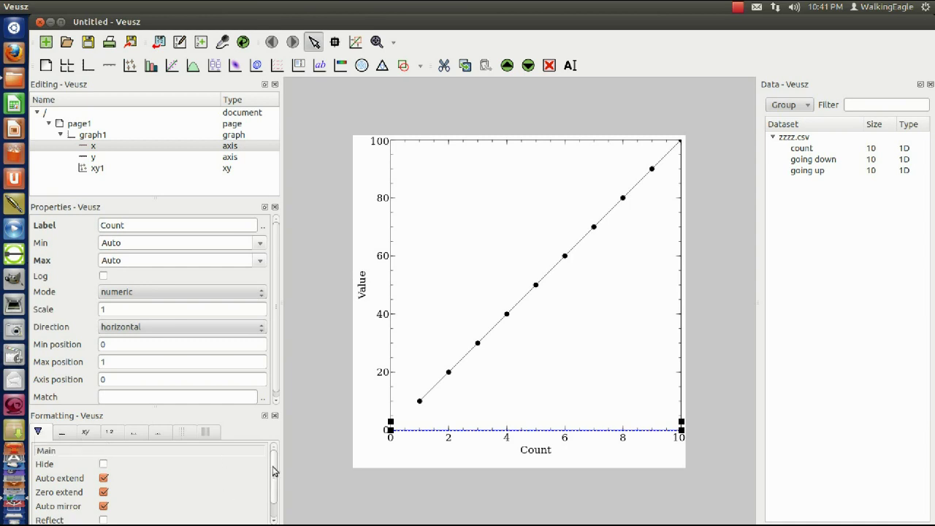
mouse_move(275, 471)
left_mouse_down()
mouse_move(273, 497)
mouse_move(280, 454)
left_mouse_up()
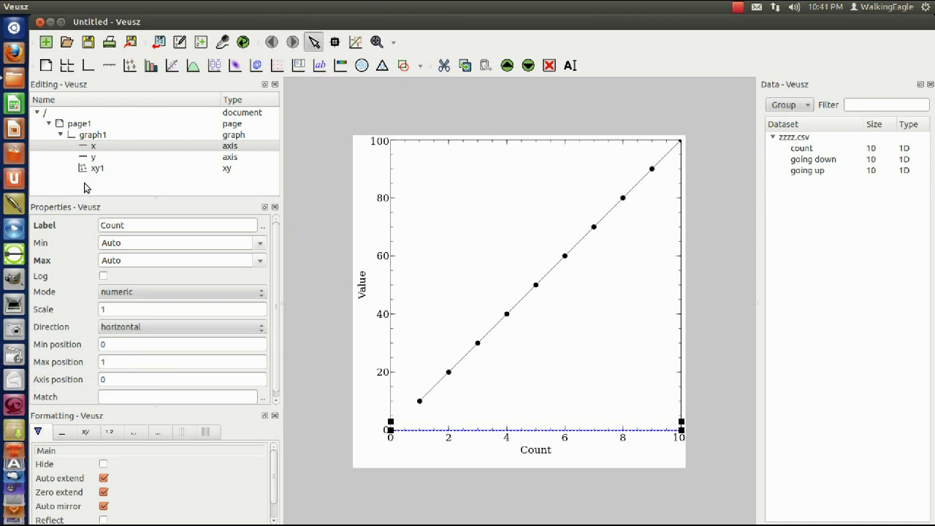
left_click(148, 168)
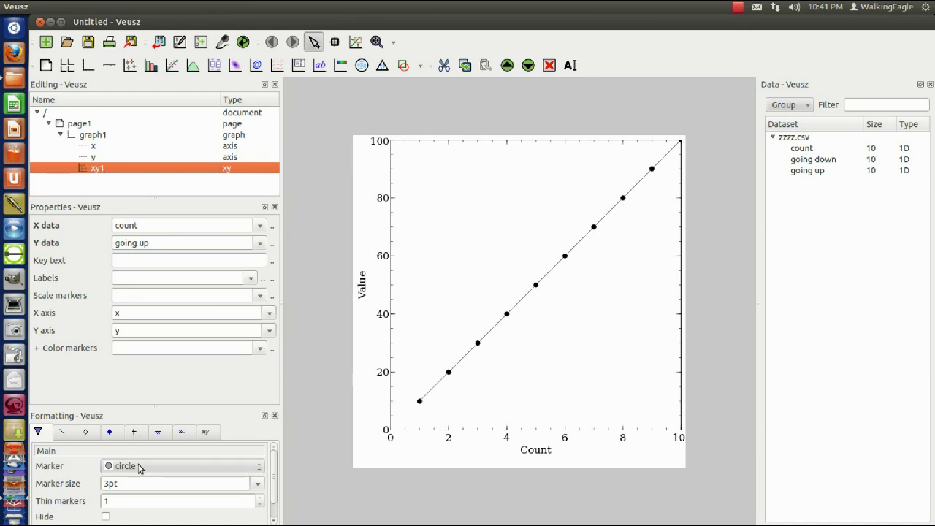
Make xy1's markers diamonds with red fill and red borders
left_click(259, 471)
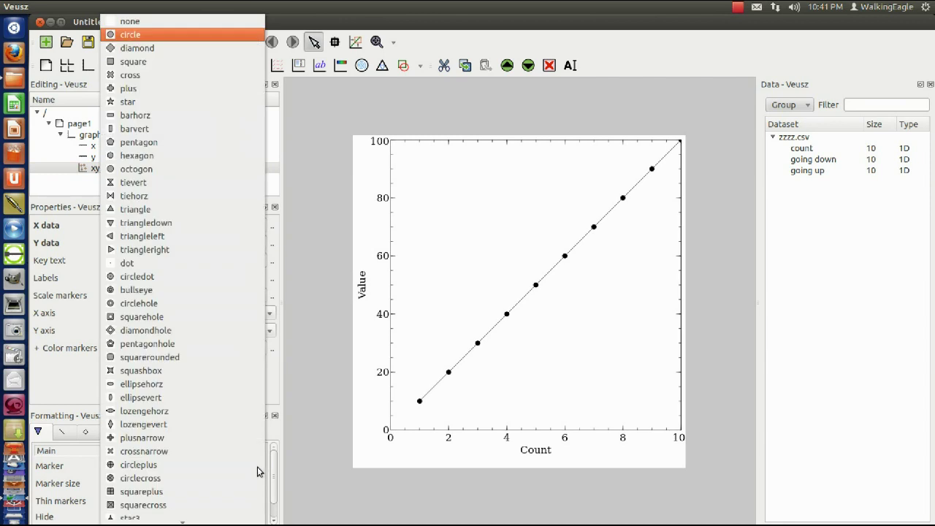
left_click(144, 48)
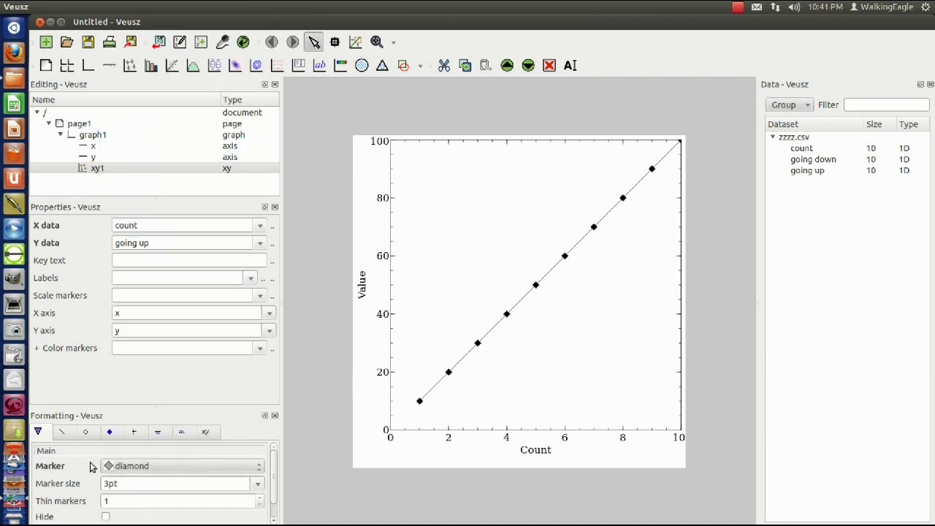
left_click(66, 434)
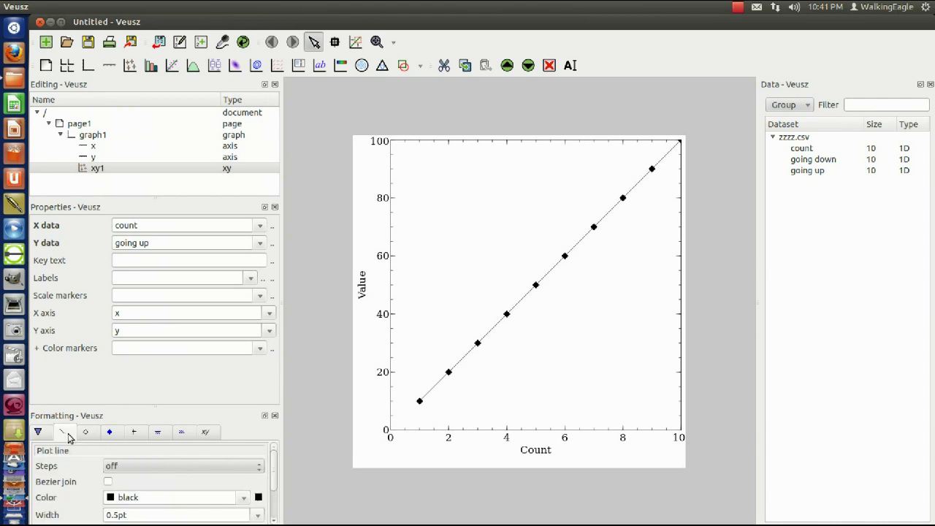
left_click(109, 433)
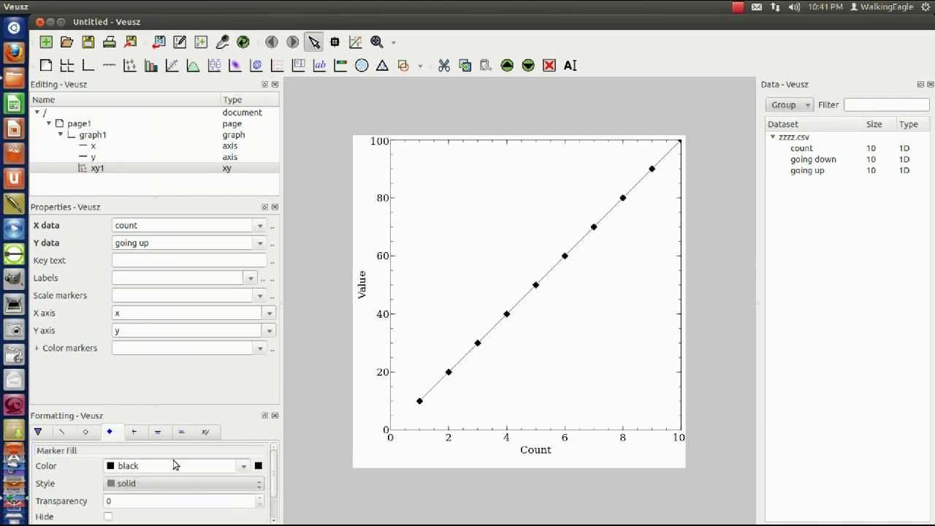
left_click(244, 468)
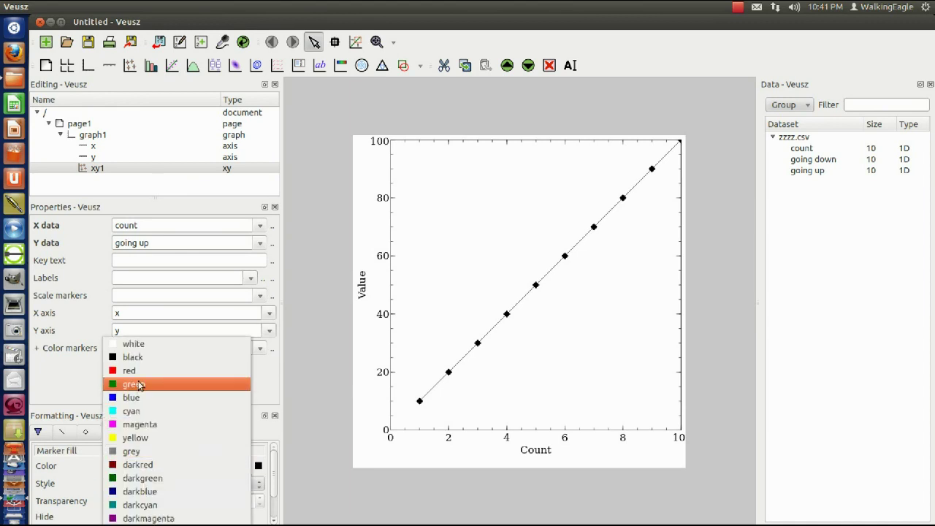
left_click(135, 373)
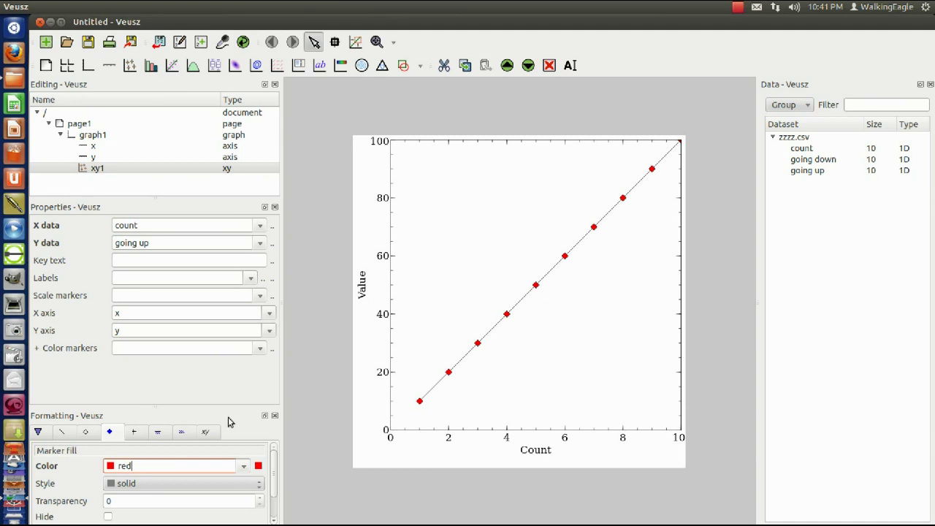
left_click(88, 432)
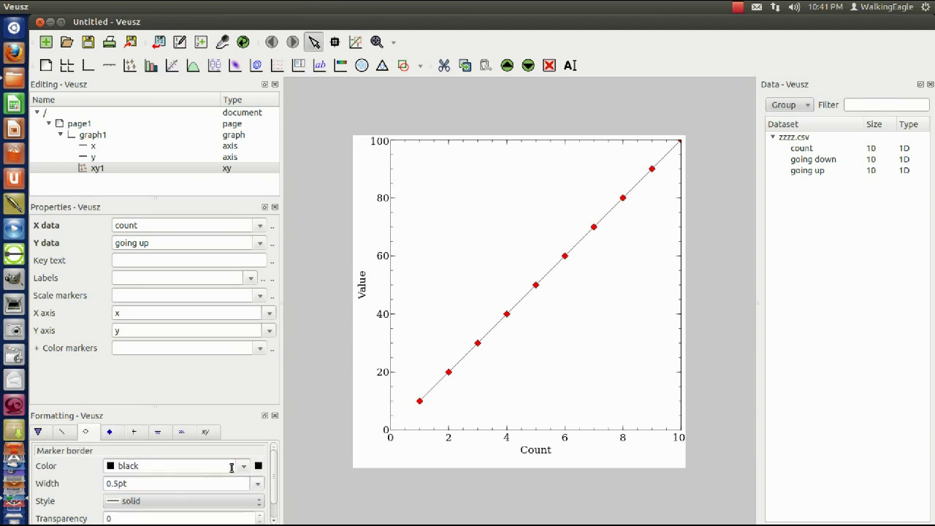
left_click(246, 466)
left_click(138, 368)
Make the going up plot line red and 1pt wide
left_click(67, 433)
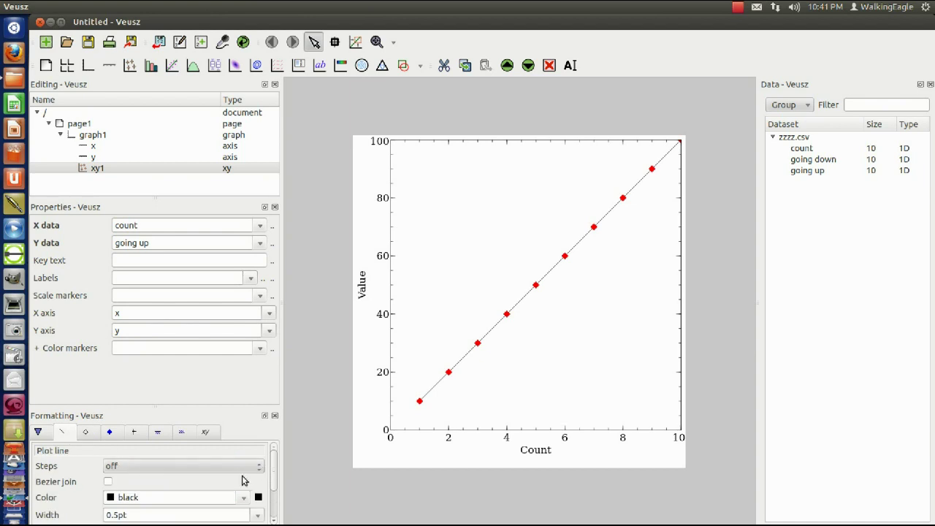
left_click(243, 497)
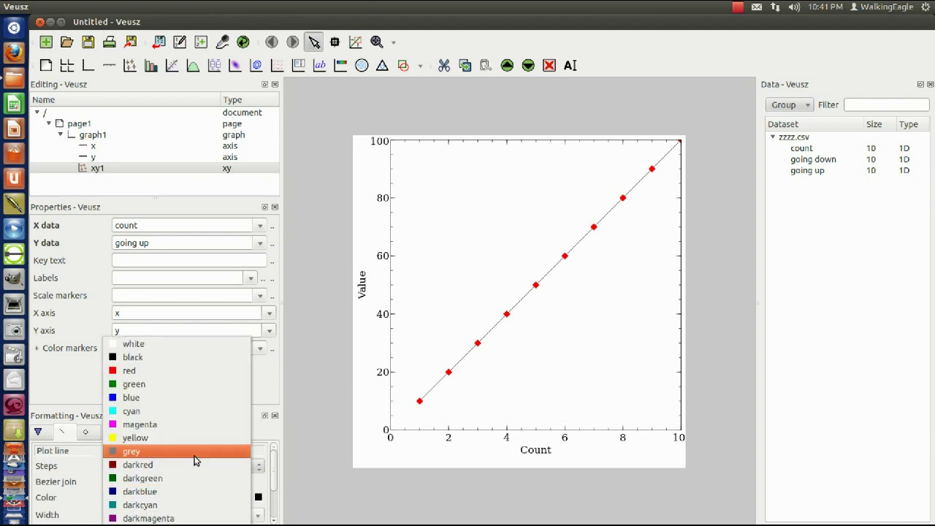
left_click(146, 371)
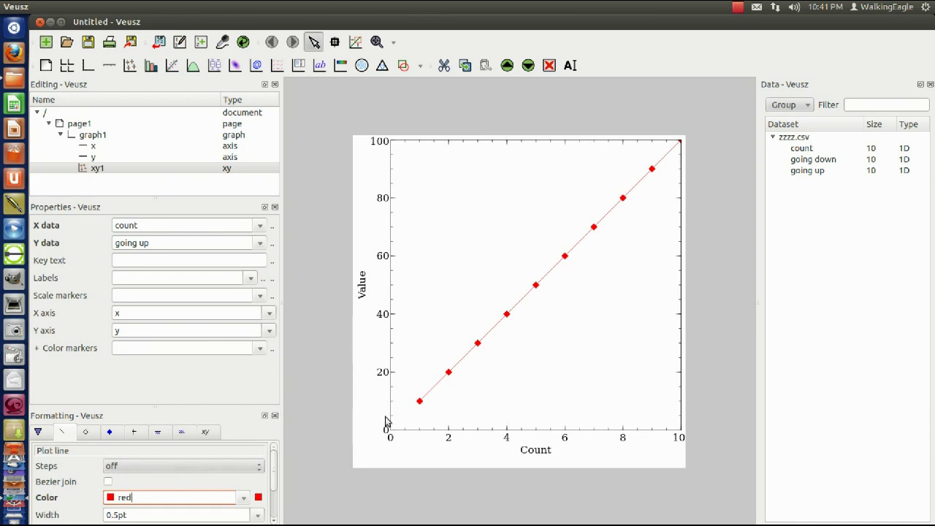
left_click(255, 517)
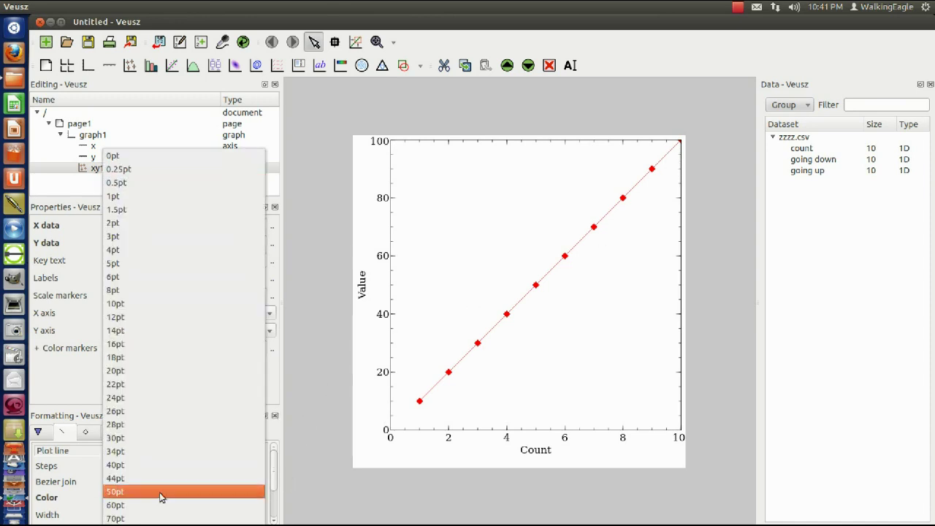
left_click(122, 197)
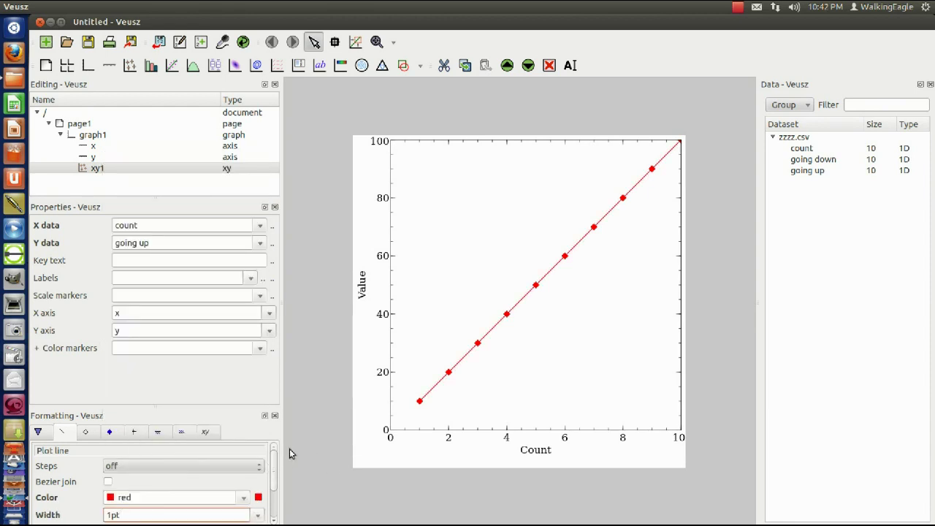
mouse_move(276, 475)
left_mouse_down()
mouse_move(273, 502)
mouse_move(271, 463)
left_mouse_up()
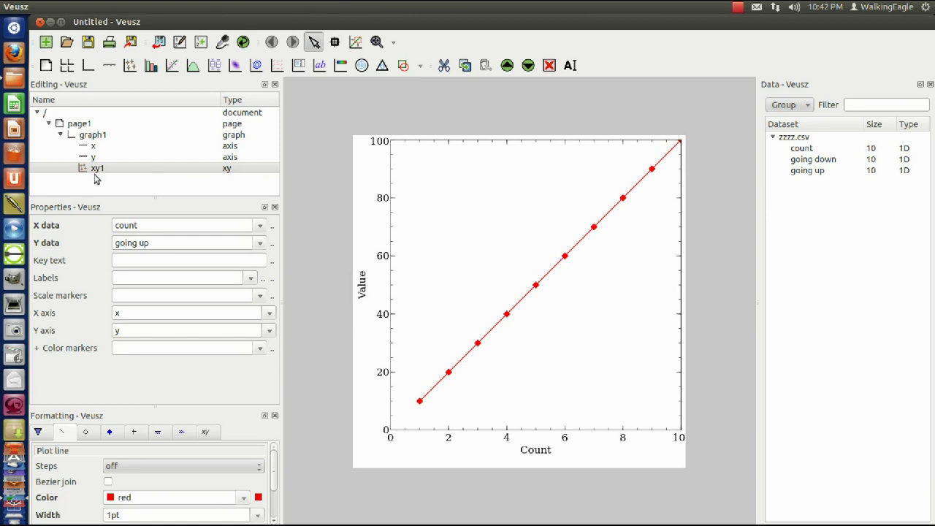
Add a second xy plot to graph1 of going down against count, with a green line
left_click(90, 138)
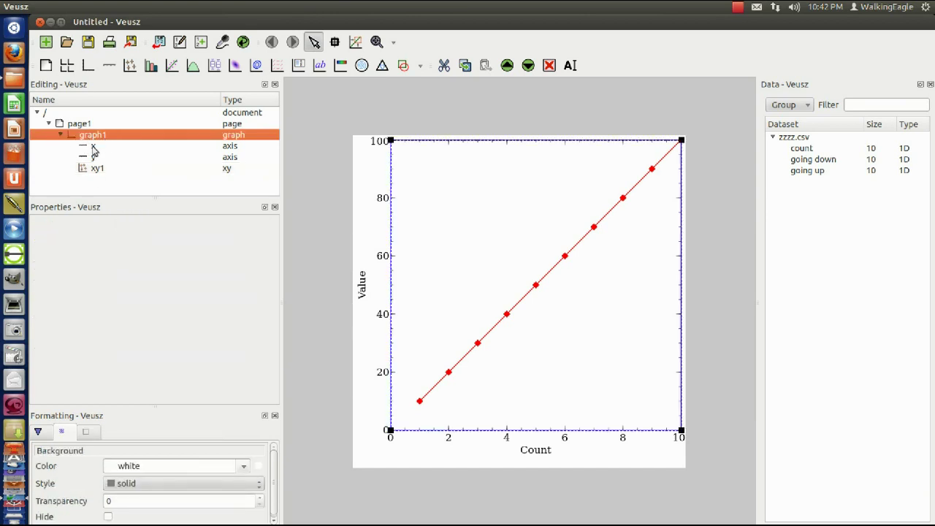
left_click(130, 65)
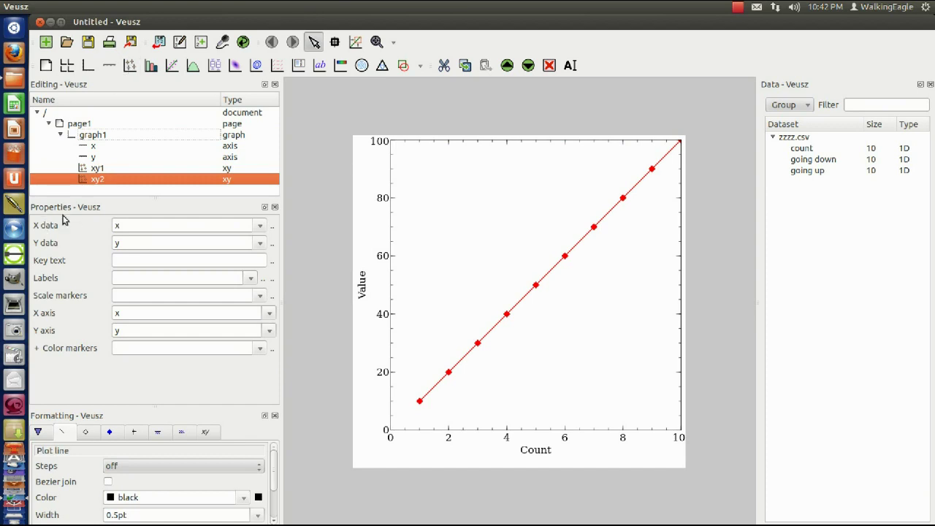
left_click(259, 229)
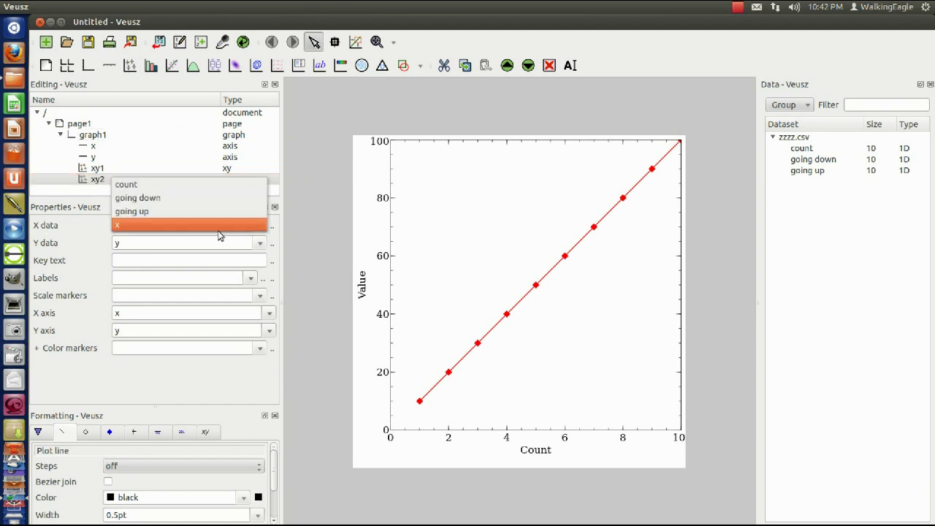
left_click(156, 192)
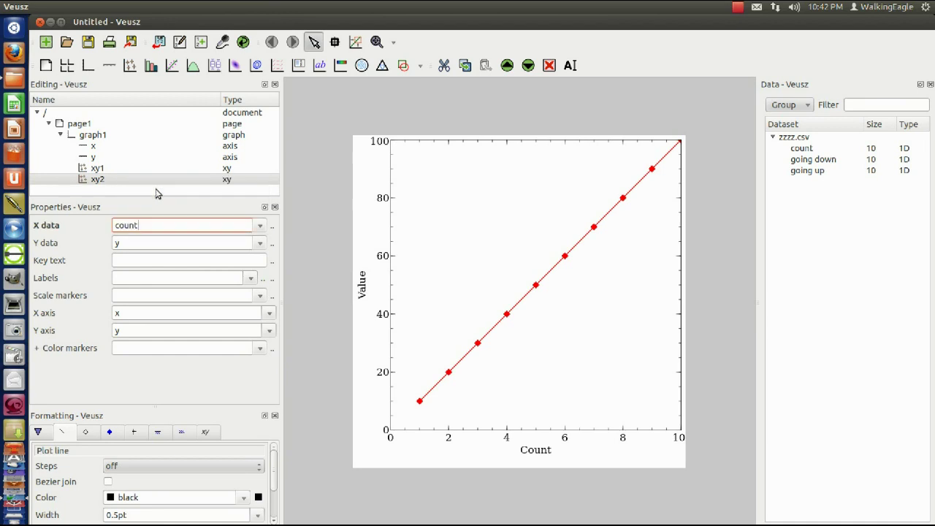
left_click(164, 243)
left_click(261, 243)
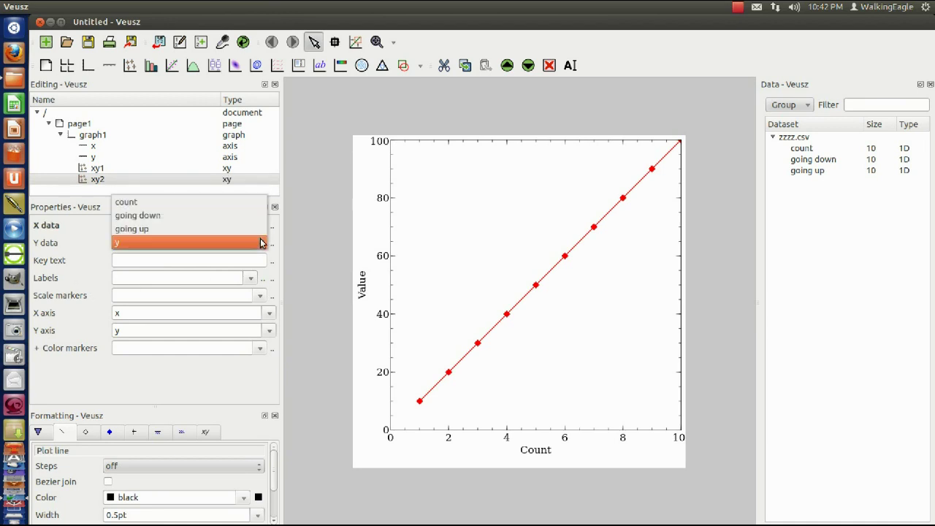
left_click(158, 217)
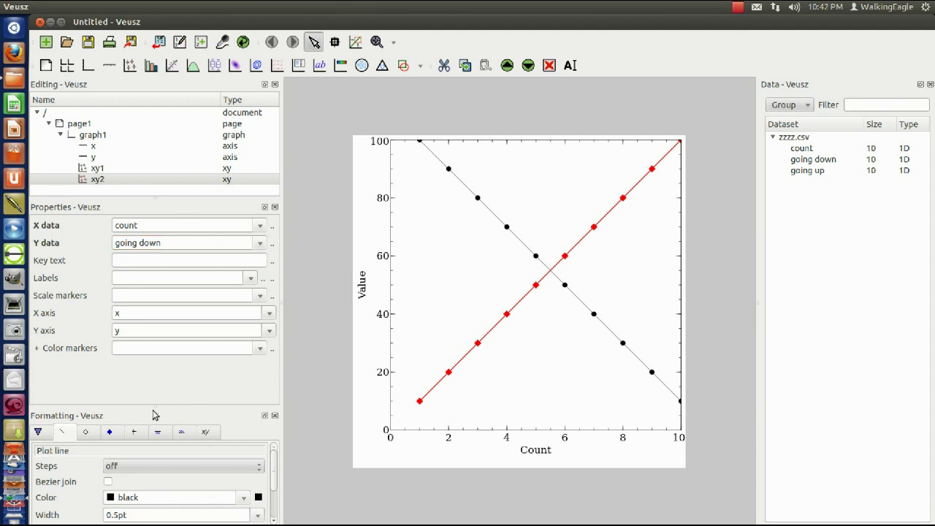
left_click(241, 499)
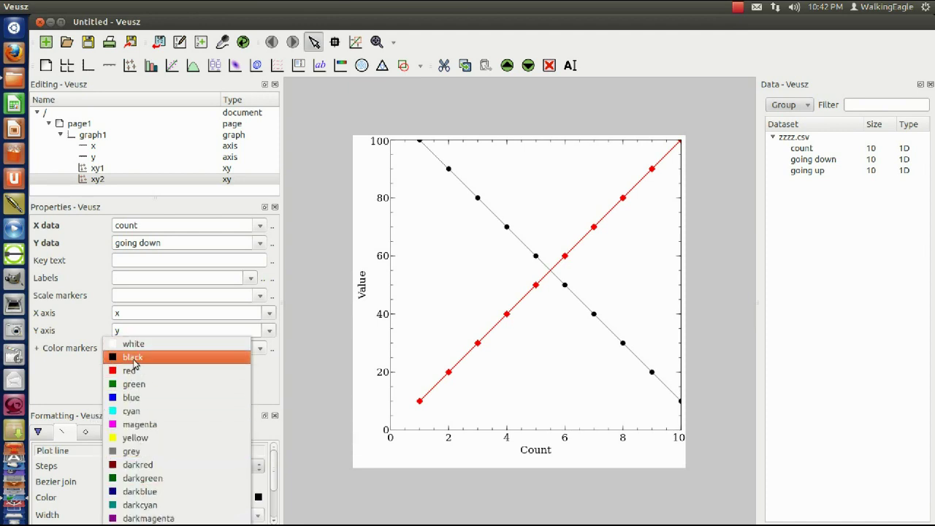
left_click(125, 387)
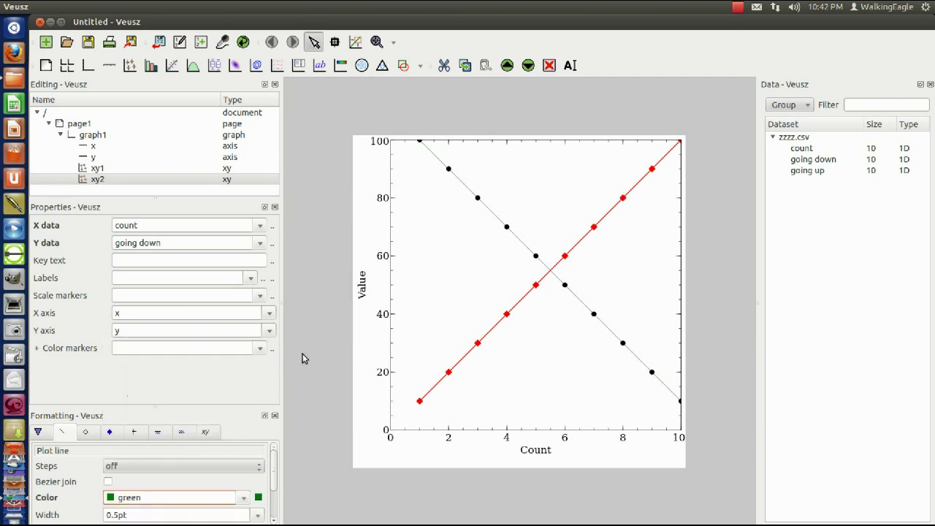
Colour the going down plot's marker fill and marker border green
left_click(109, 431)
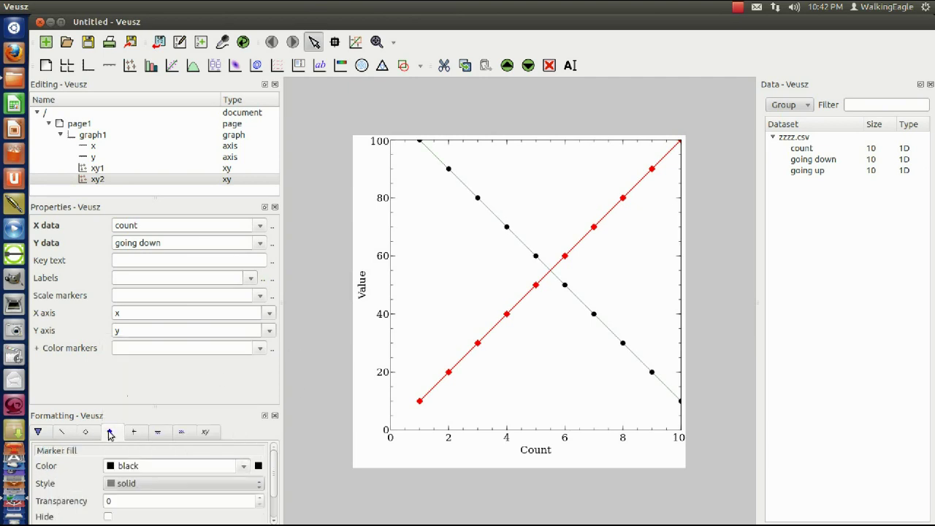
left_click(244, 471)
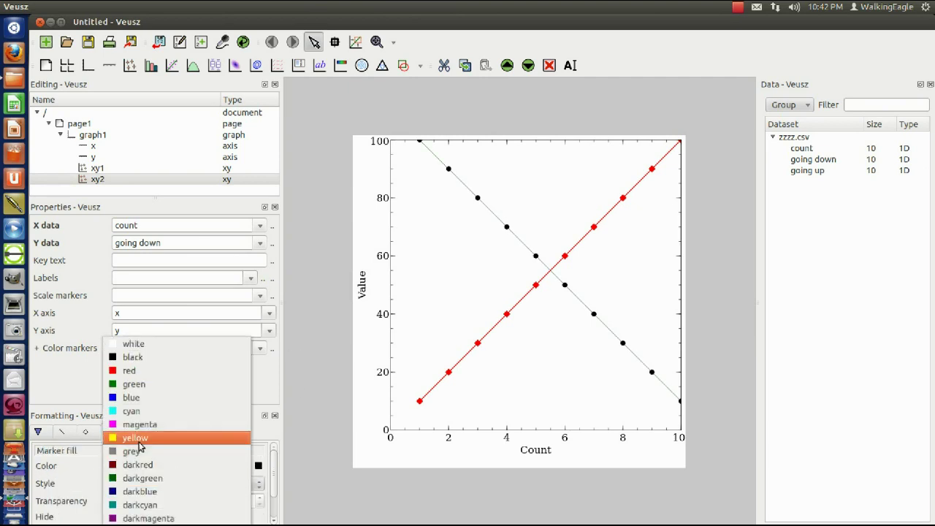
left_click(121, 385)
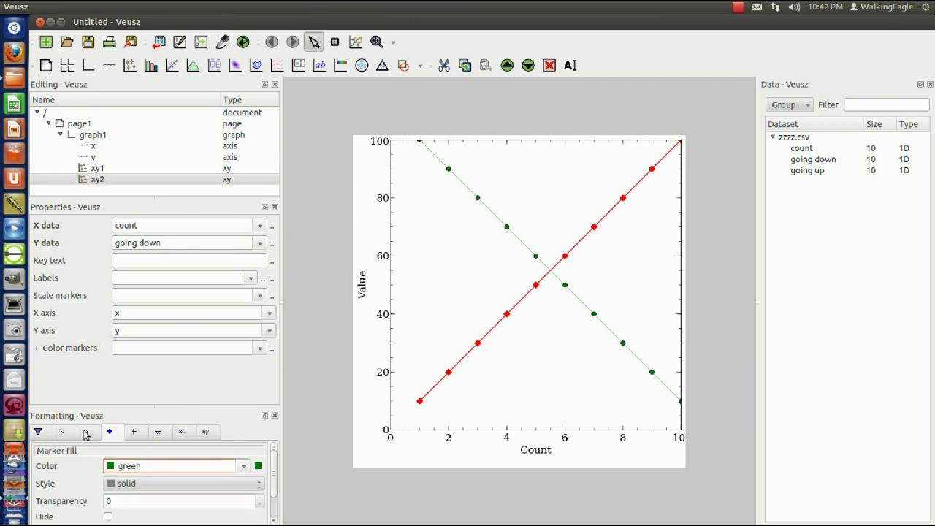
left_click(85, 432)
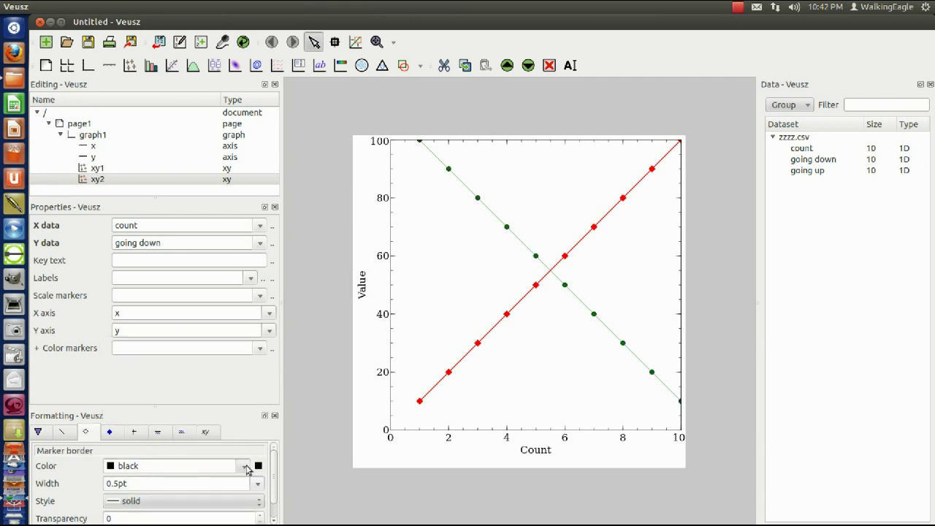
left_click(244, 466)
left_click(130, 387)
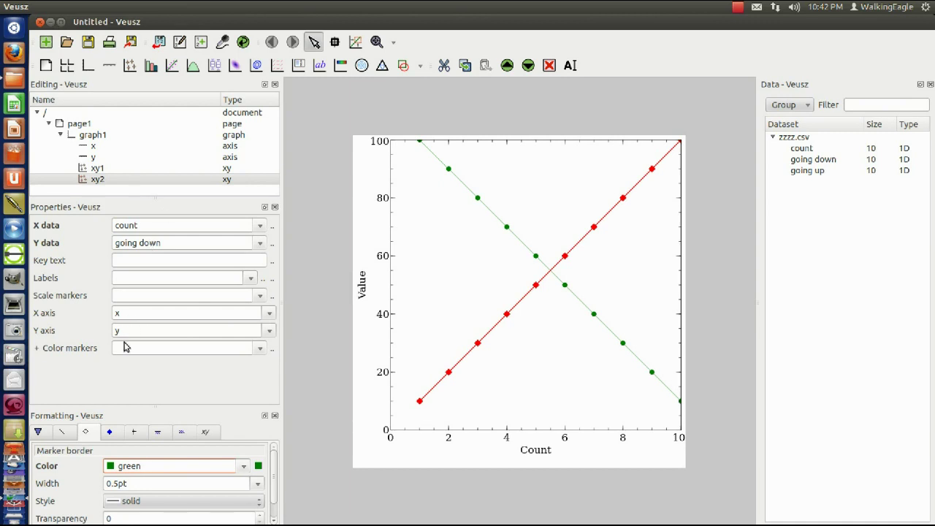
Thicken the going down plot line to 2pt
left_click(63, 432)
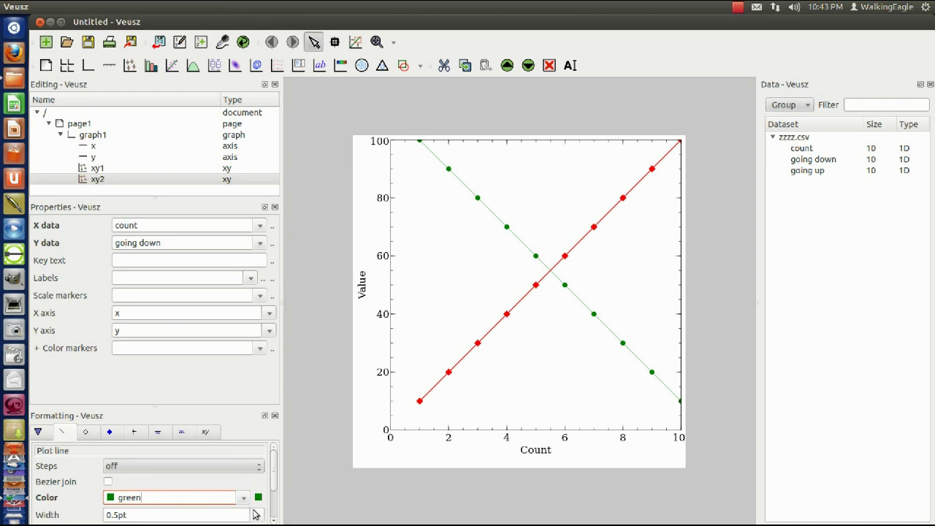
left_click(254, 511)
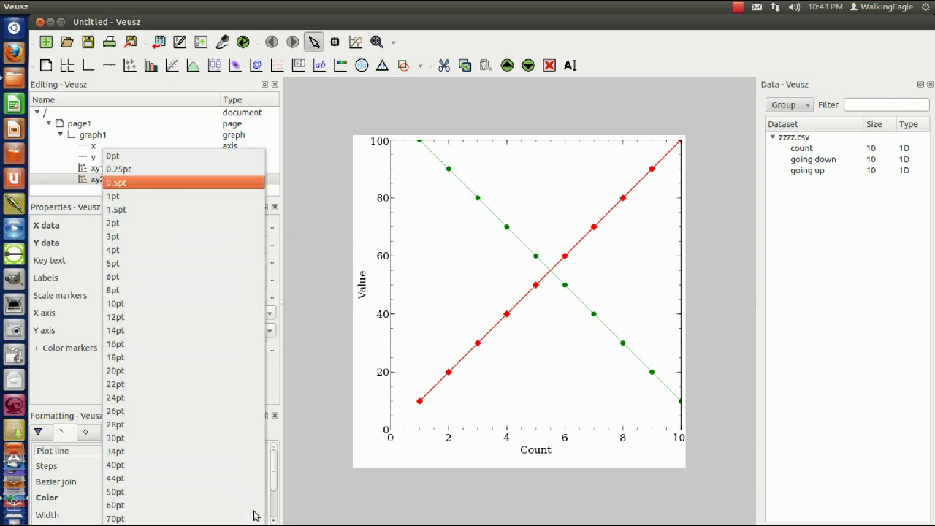
left_click(126, 222)
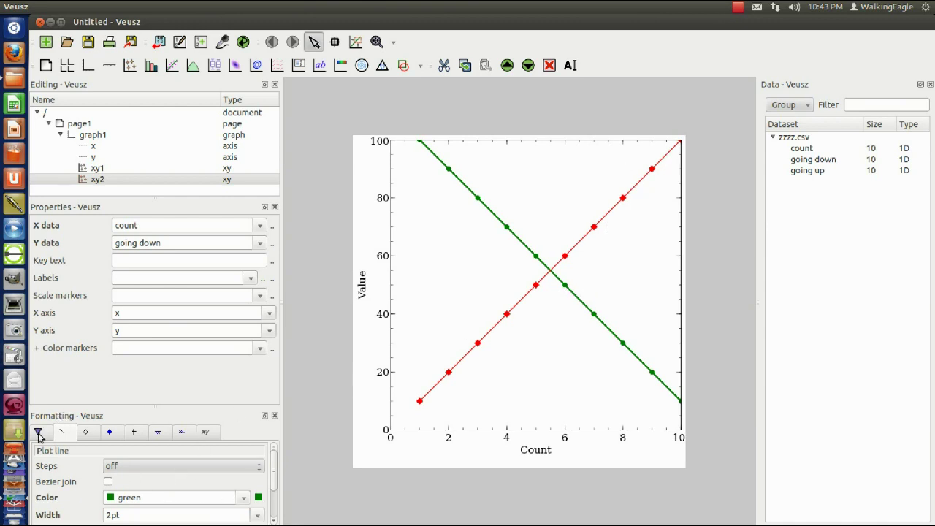
Change the going down markers to 5pt plus signs
left_click(39, 434)
left_click(257, 470)
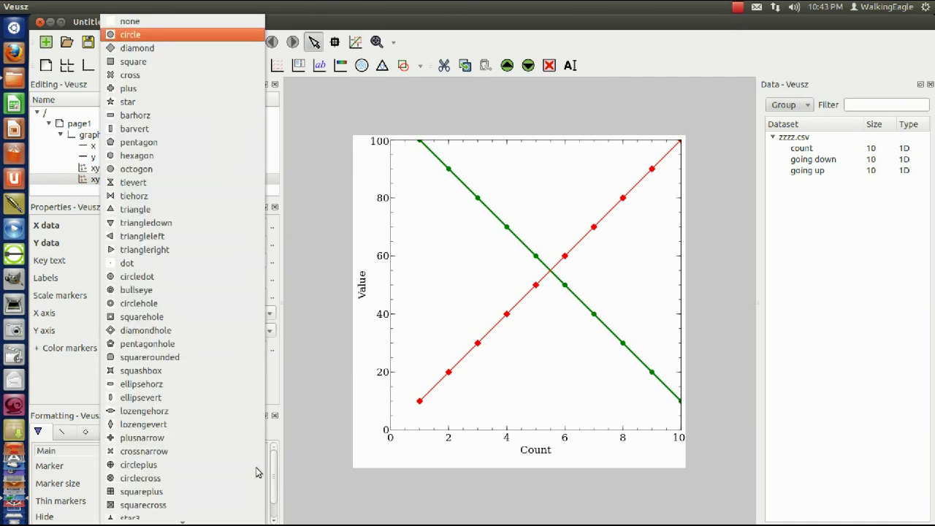
left_click(133, 75)
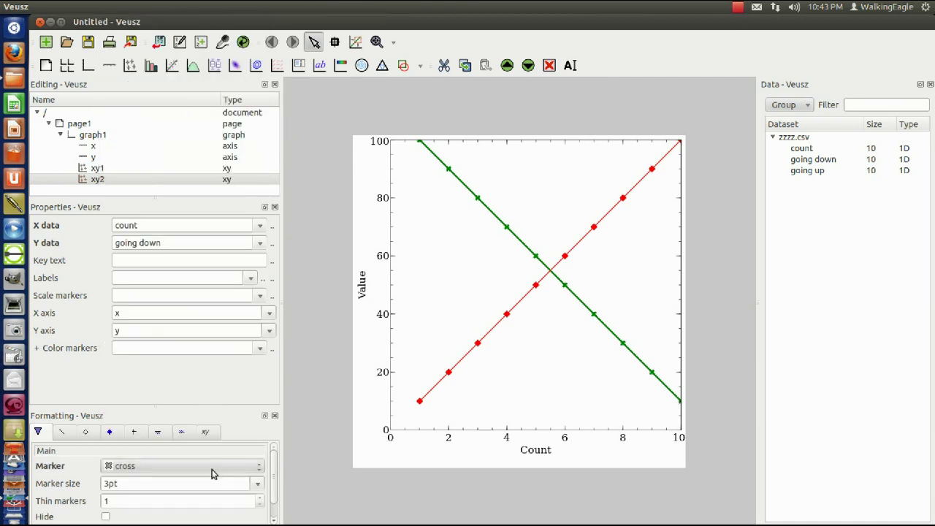
left_click(259, 470)
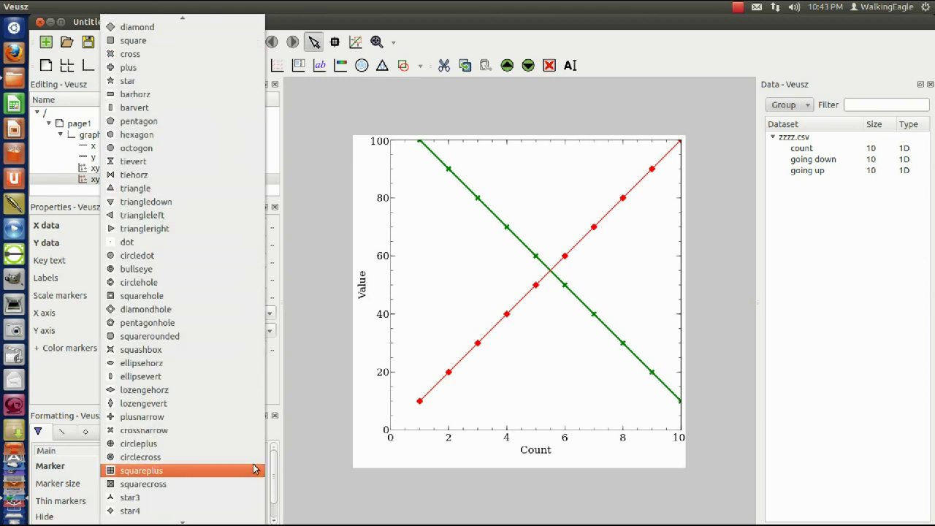
left_click(124, 69)
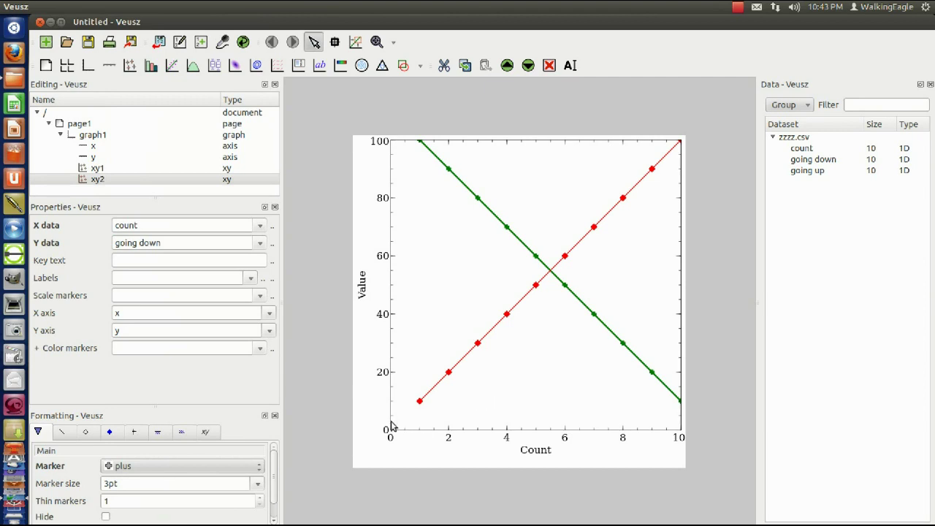
left_click(545, 369)
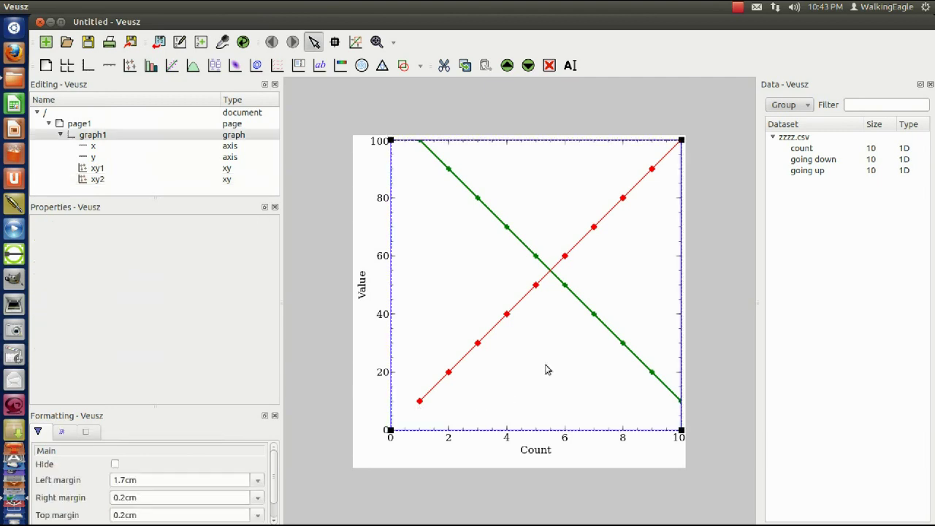
left_click(95, 179)
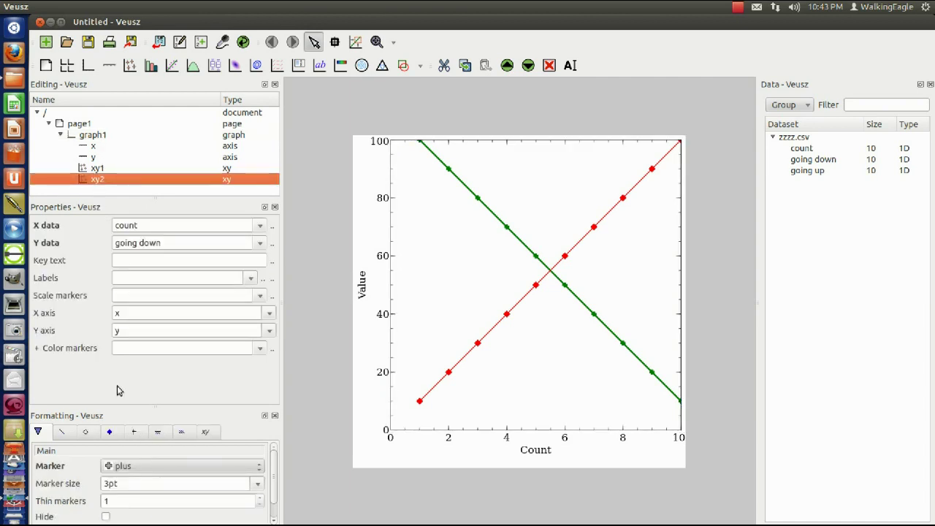
left_click(256, 484)
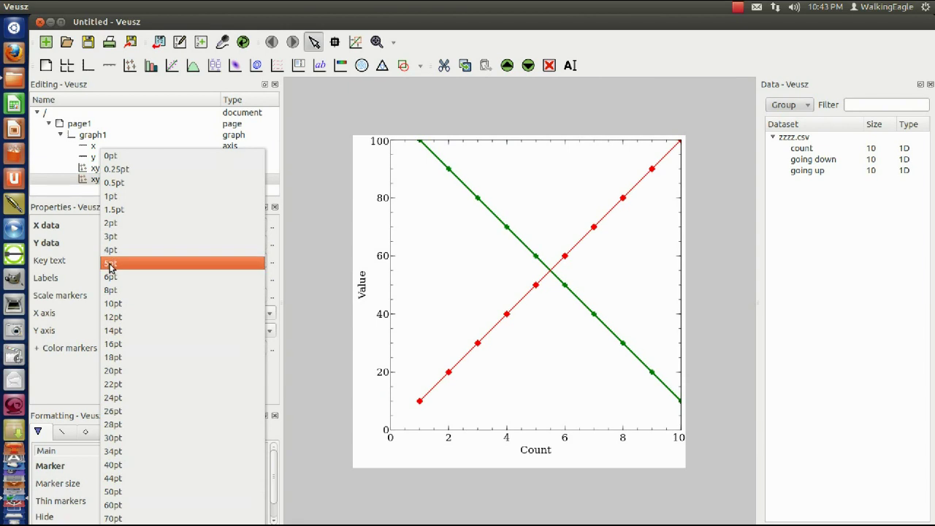
left_click(110, 263)
left_click(432, 278)
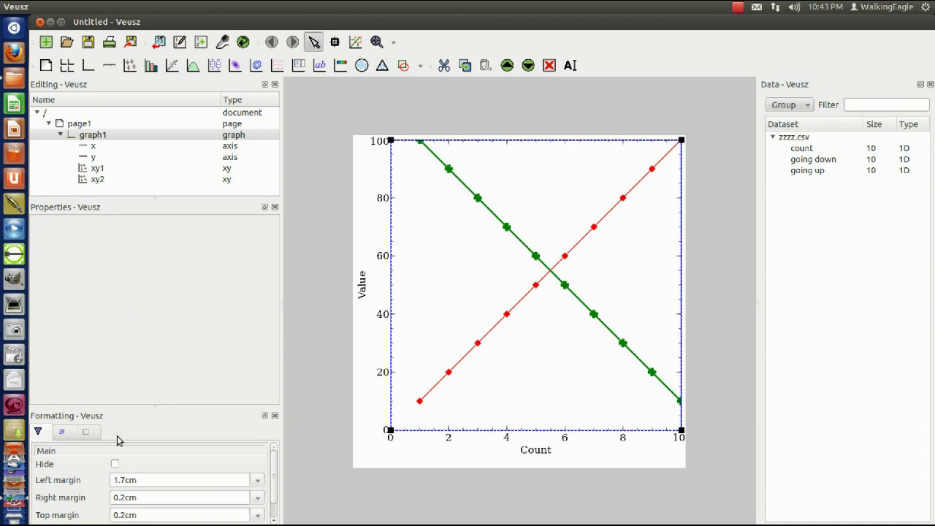
Set page1's width to 20cm
left_click(81, 124)
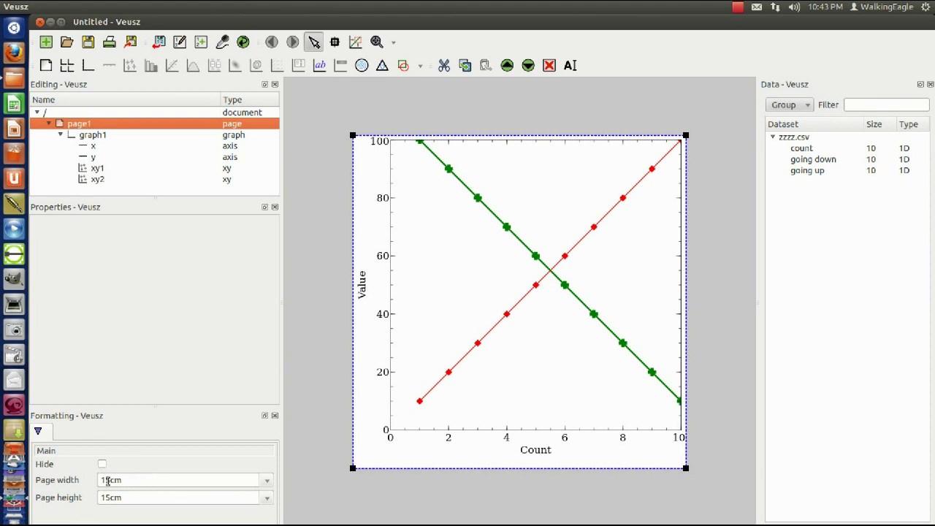
left_click_drag(111, 479, 83, 480)
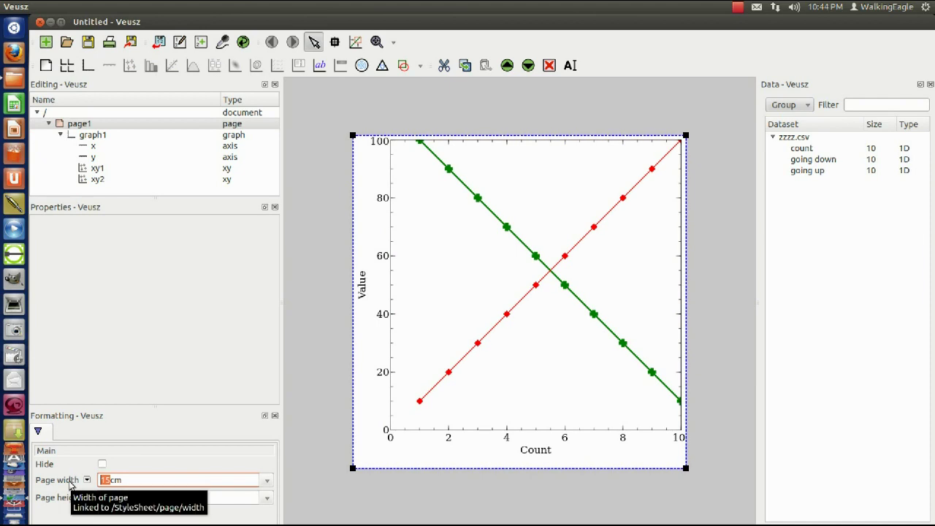
type("20-")
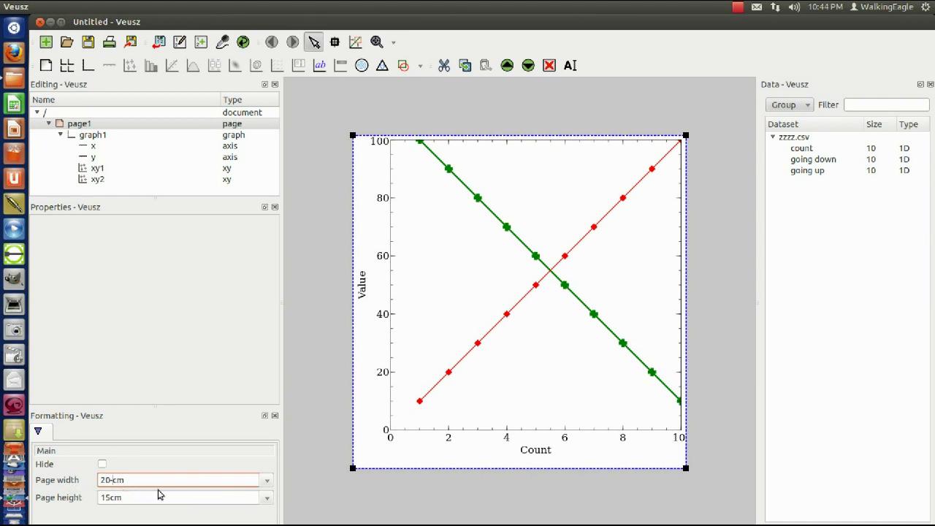
key("BackSpace")
key("Return")
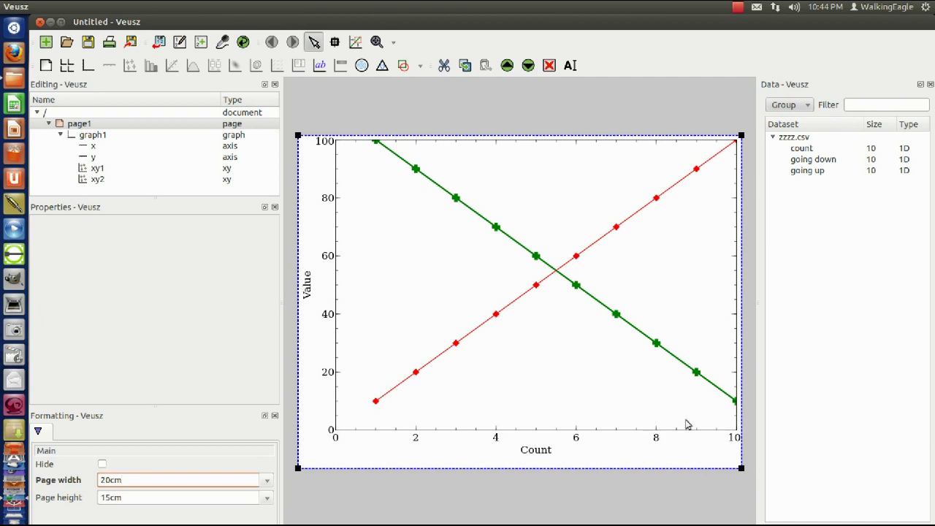
Turn on black dashed vertical grid lines for the x (Count) axis
left_click(95, 173)
left_click(93, 146)
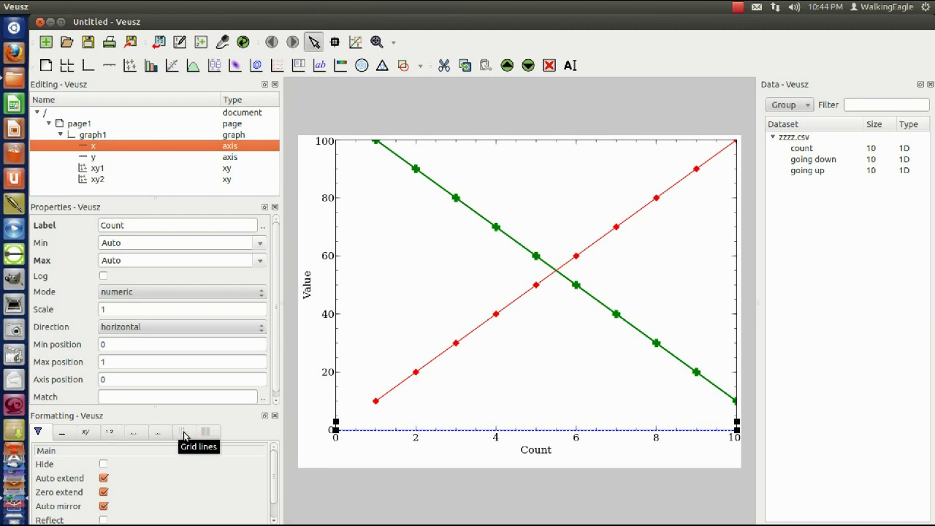
left_click(184, 433)
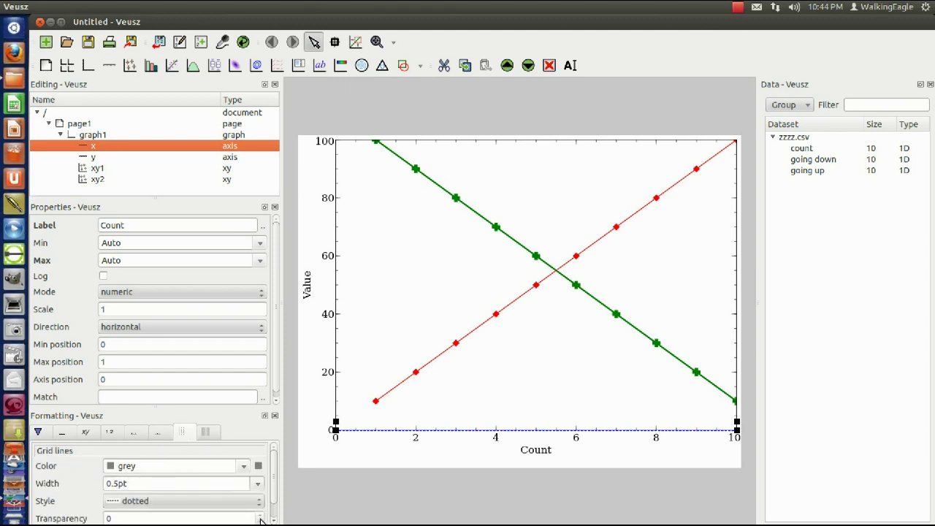
left_click_drag(277, 488, 275, 509)
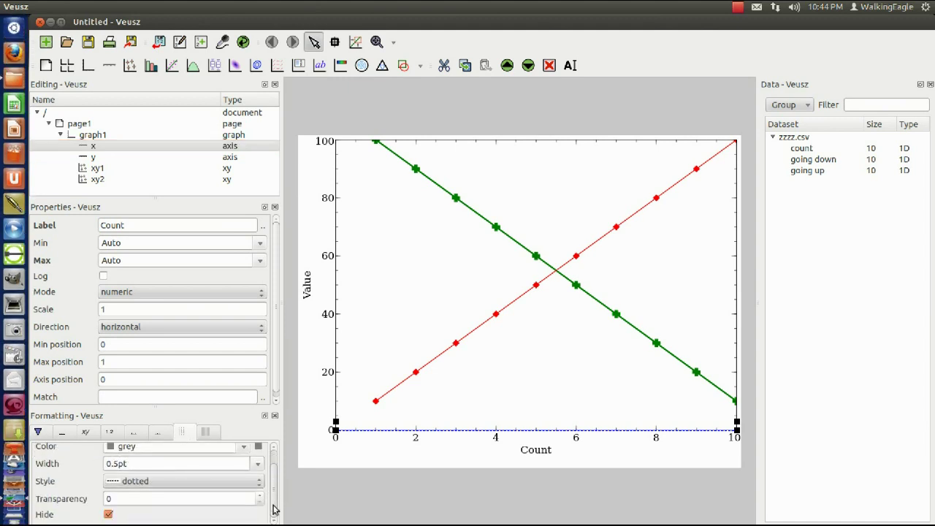
left_click(108, 515)
left_click(245, 448)
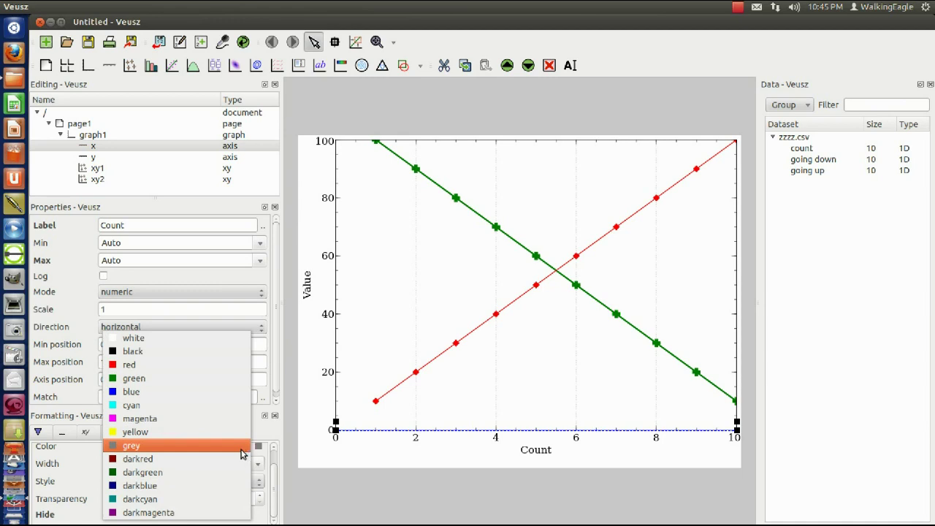
left_click(116, 357)
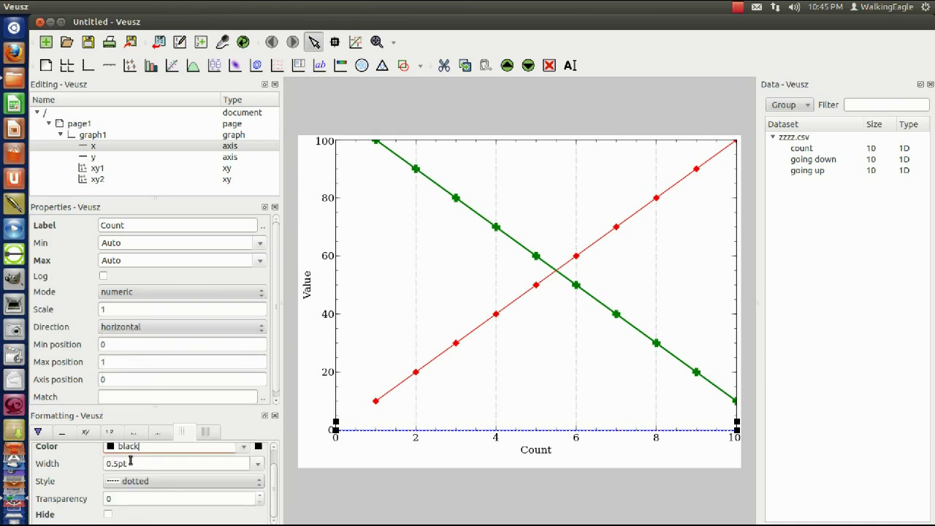
left_click(257, 482)
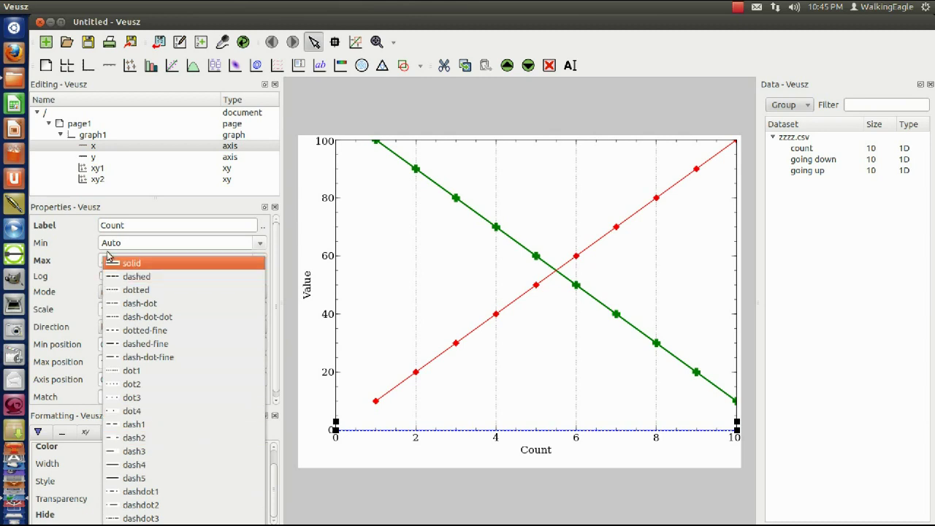
left_click(157, 278)
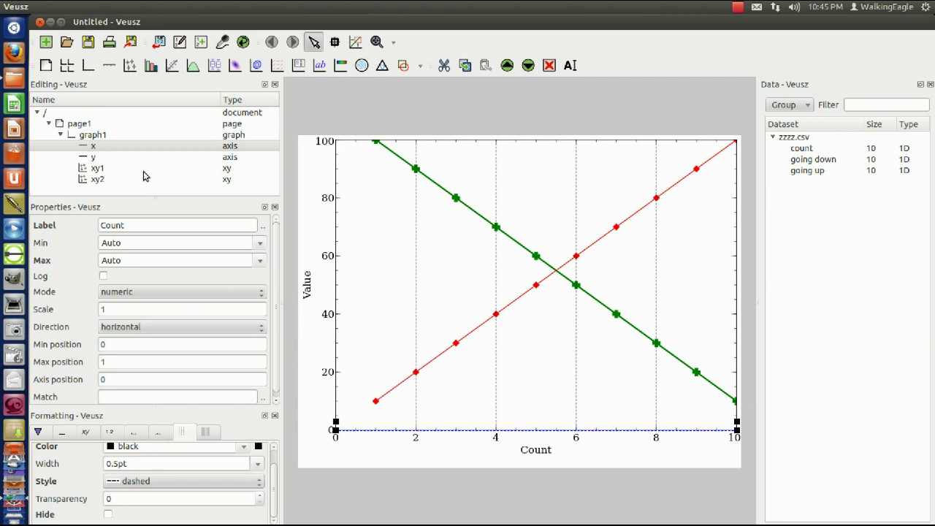
Turn on black dashed horizontal major grid lines for the y (Value) axis
left_click(94, 157)
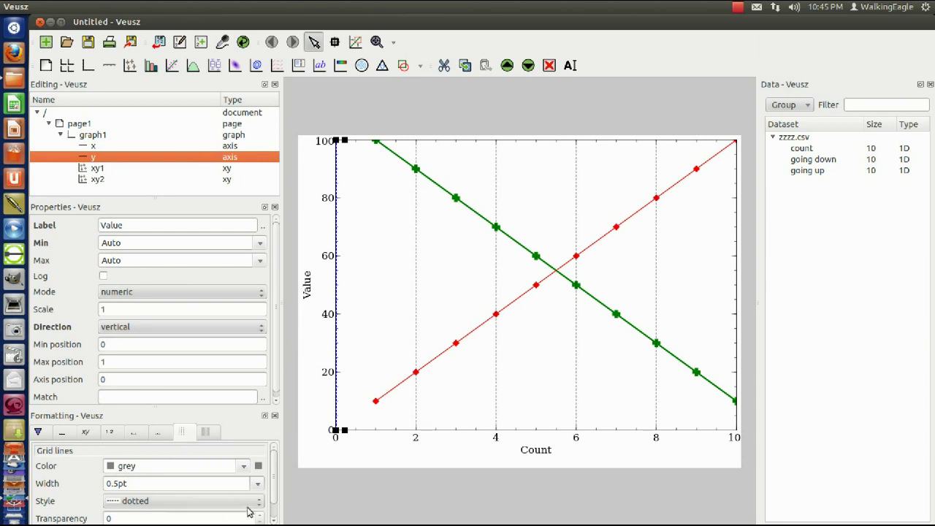
left_click(275, 486)
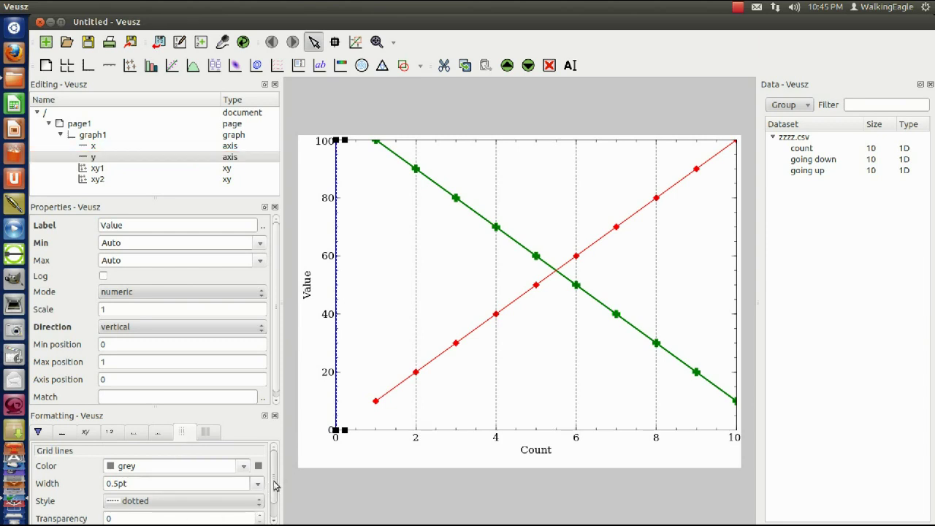
left_click_drag(275, 486, 268, 521)
left_click(107, 515)
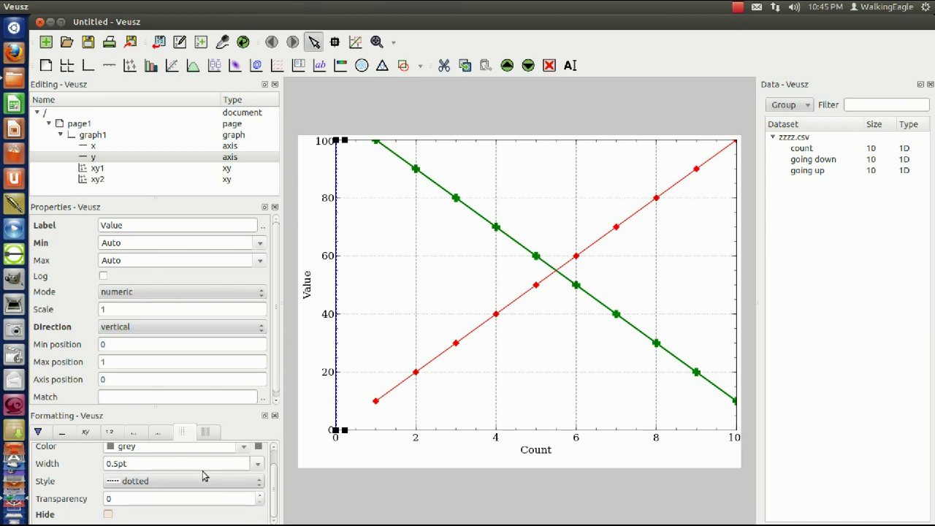
left_click(262, 482)
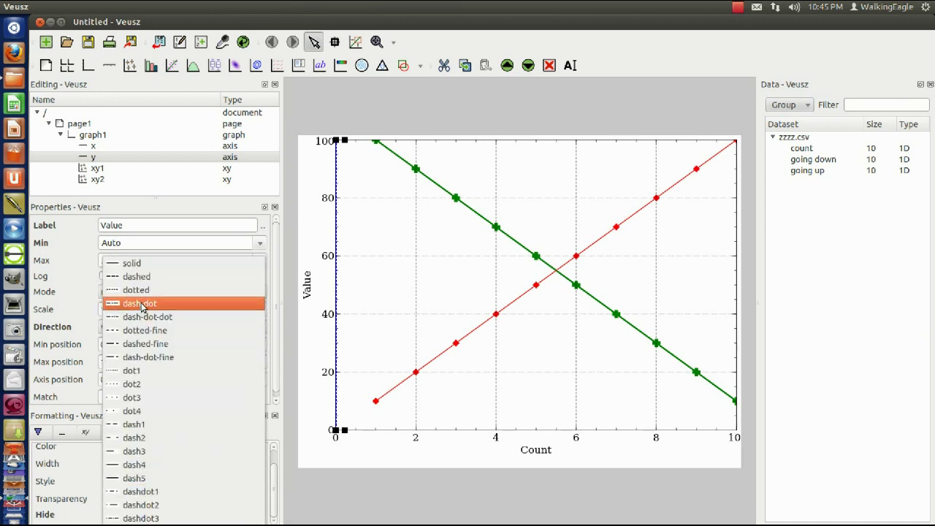
left_click(152, 277)
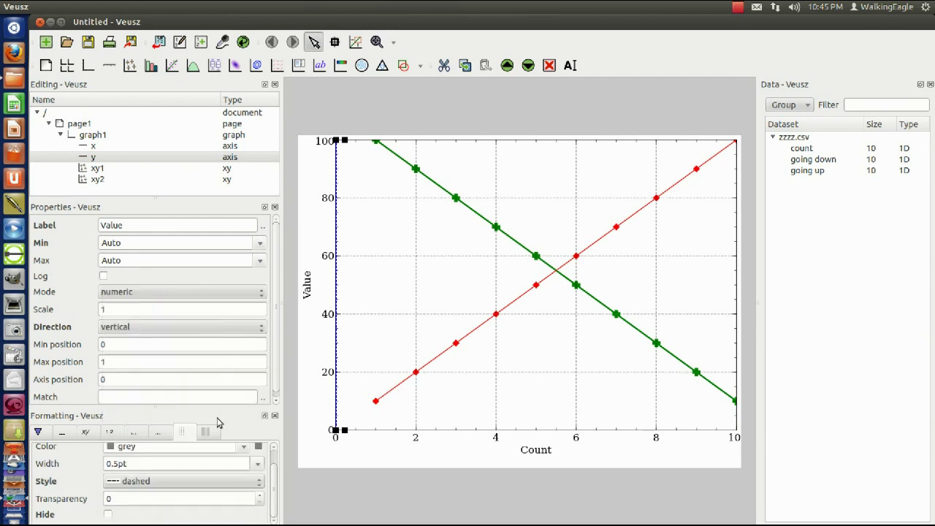
left_click(244, 447)
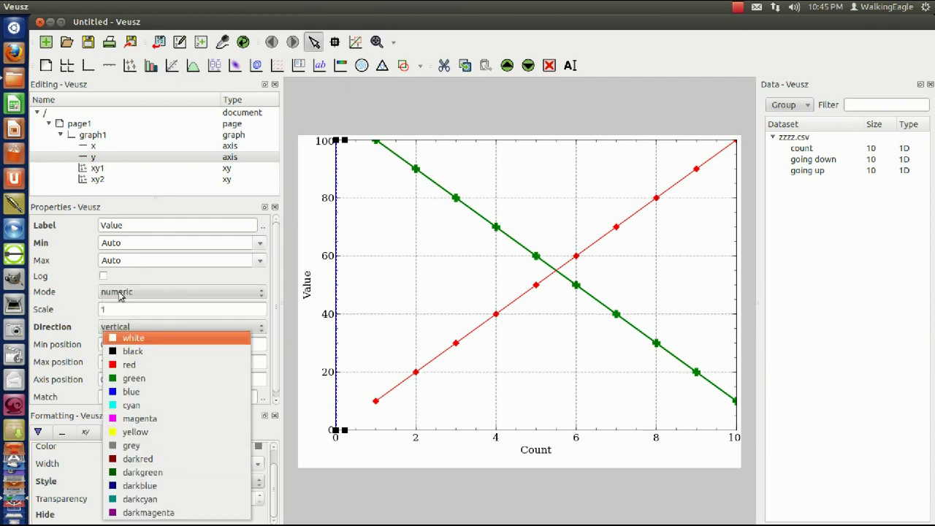
left_click(134, 357)
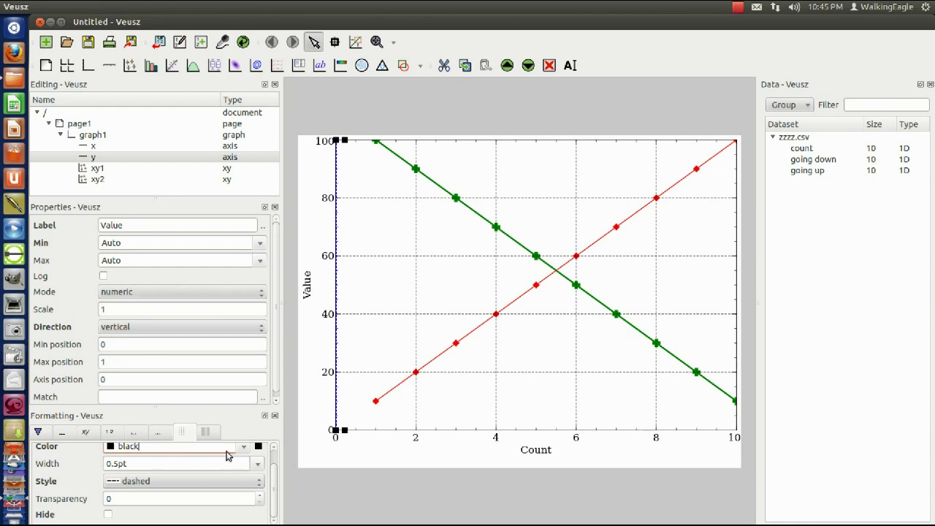
Turn on the y axis minor grid lines with width 1pt and colour grey
left_click(207, 432)
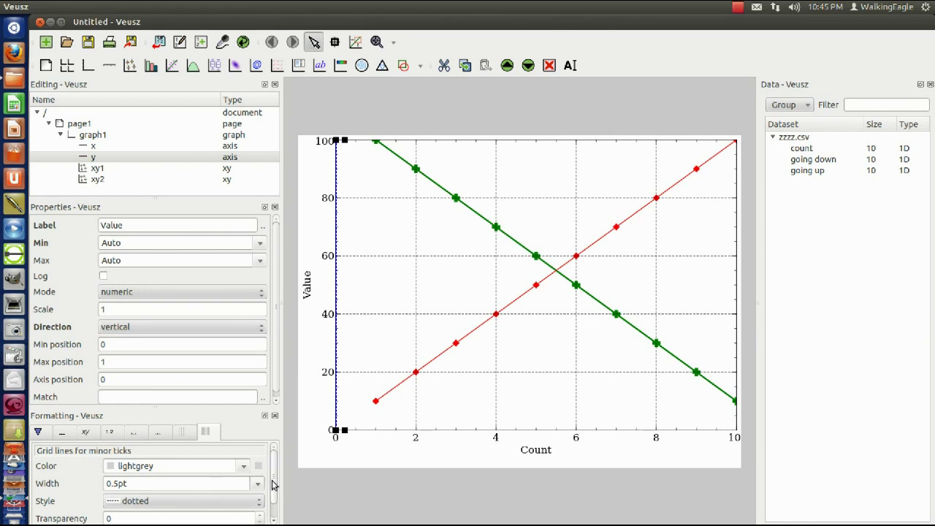
scroll(272, 486, "down", 1)
left_click(108, 514)
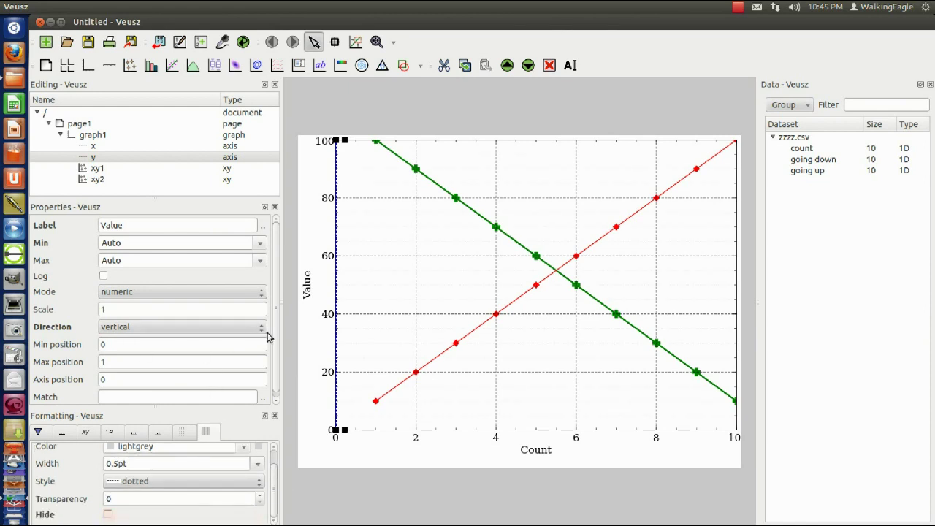
scroll(166, 482, "up", 2)
triple_click(218, 464)
type("1pt")
scroll(212, 471, "up", 1)
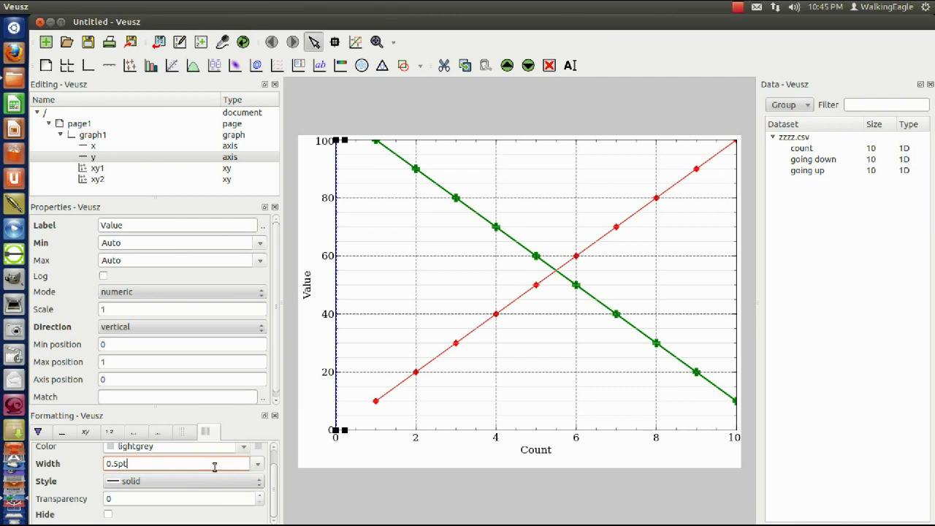
left_click(247, 449)
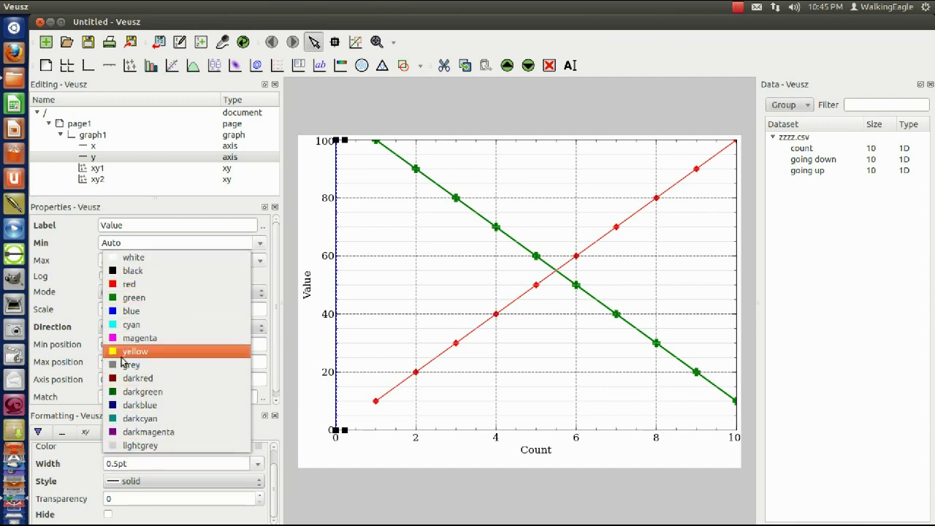
key("Escape")
type("grey")
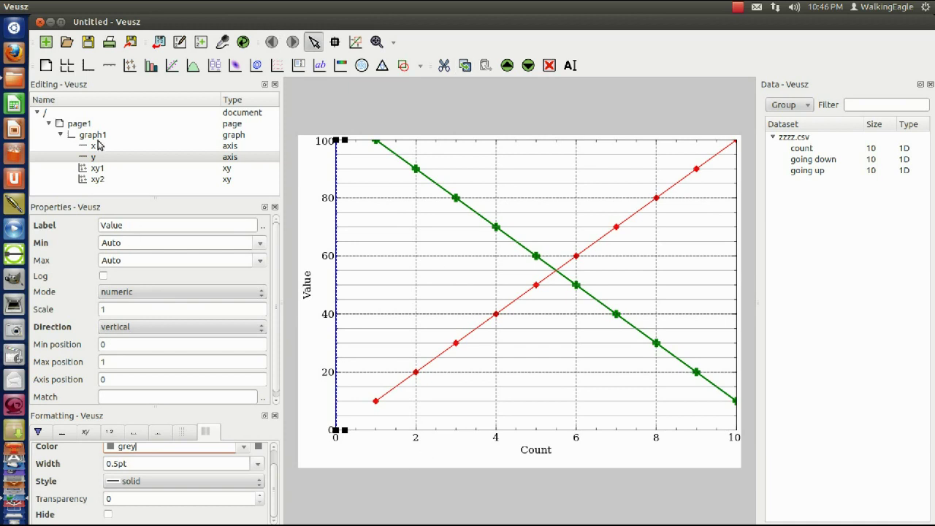
Set the key text of xy1 to 'Going up' and xy2 to 'Going down'
left_click(95, 168)
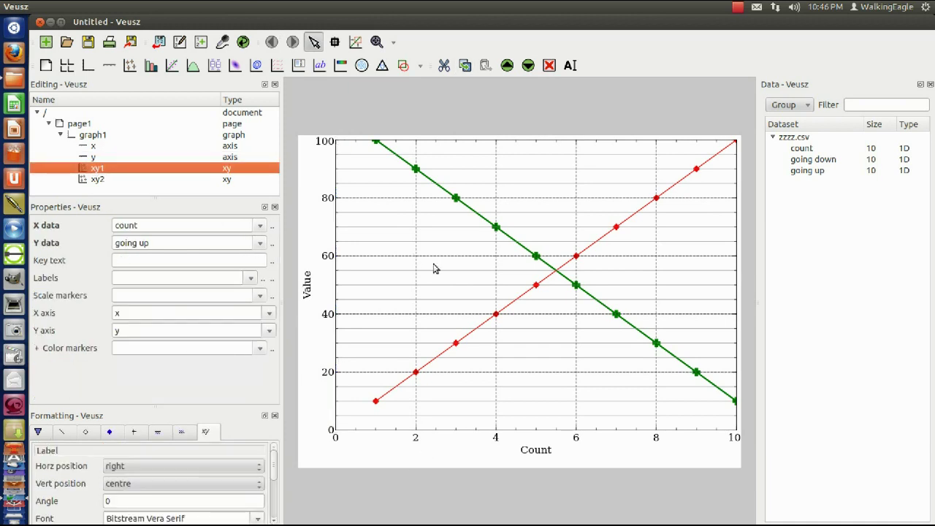
left_click(134, 264)
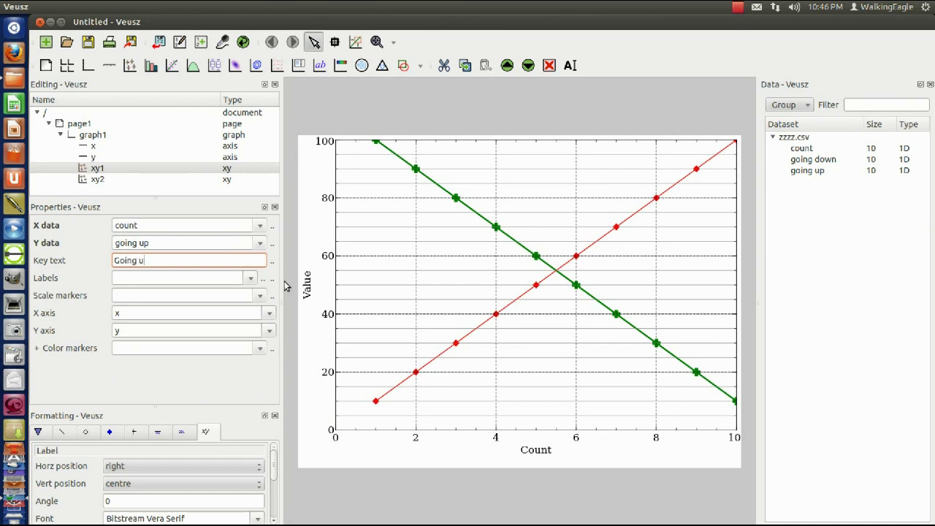
left_click(140, 279)
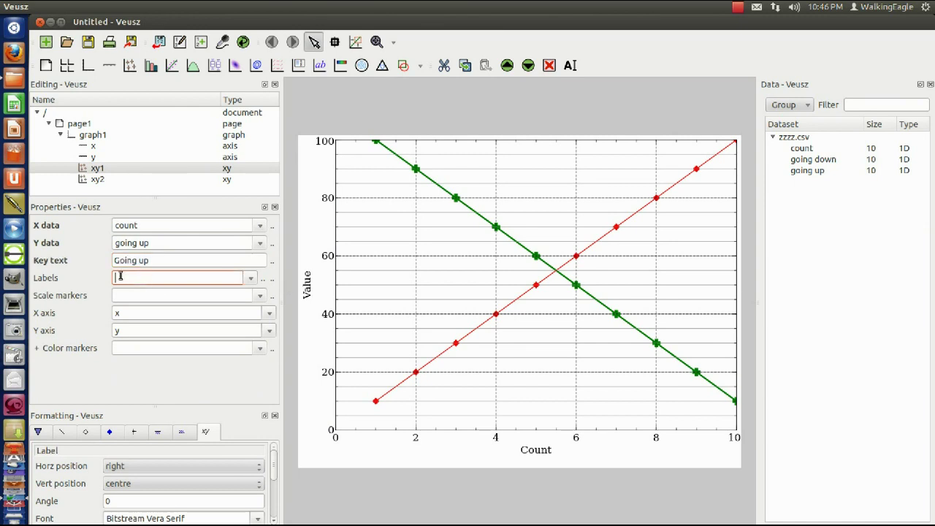
left_click(95, 181)
left_click(185, 262)
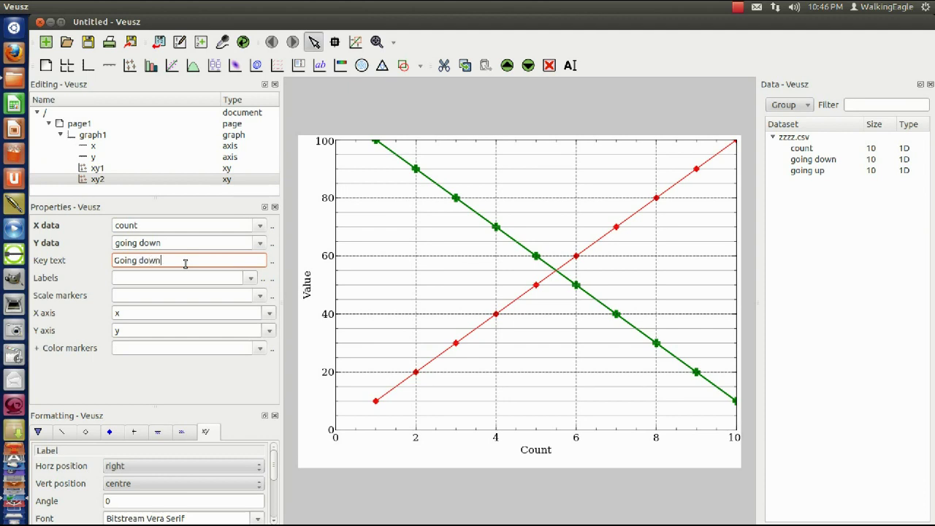
key("Return")
left_click(130, 279)
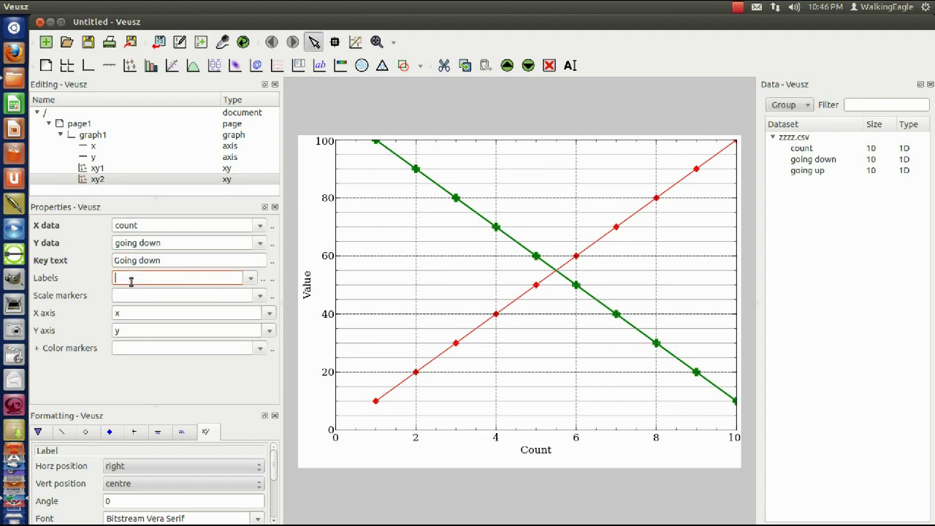
left_click(94, 134)
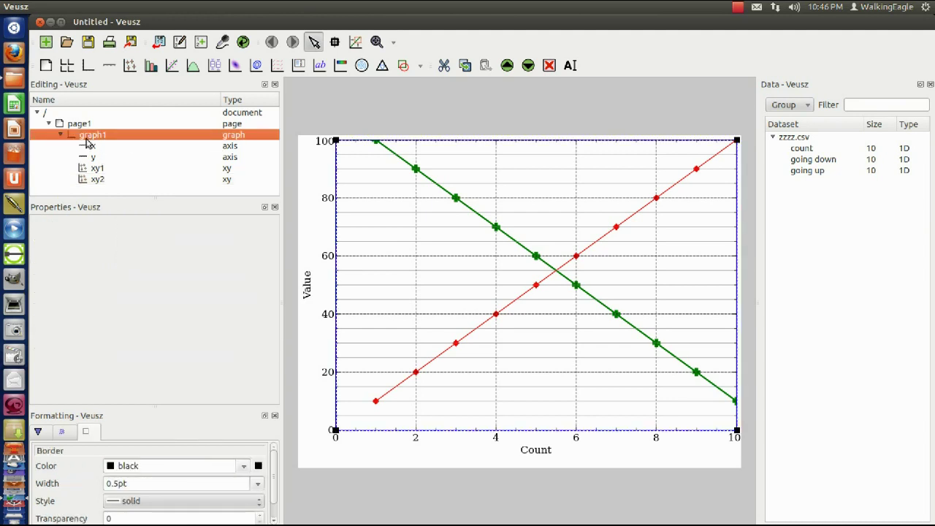
left_click(82, 126)
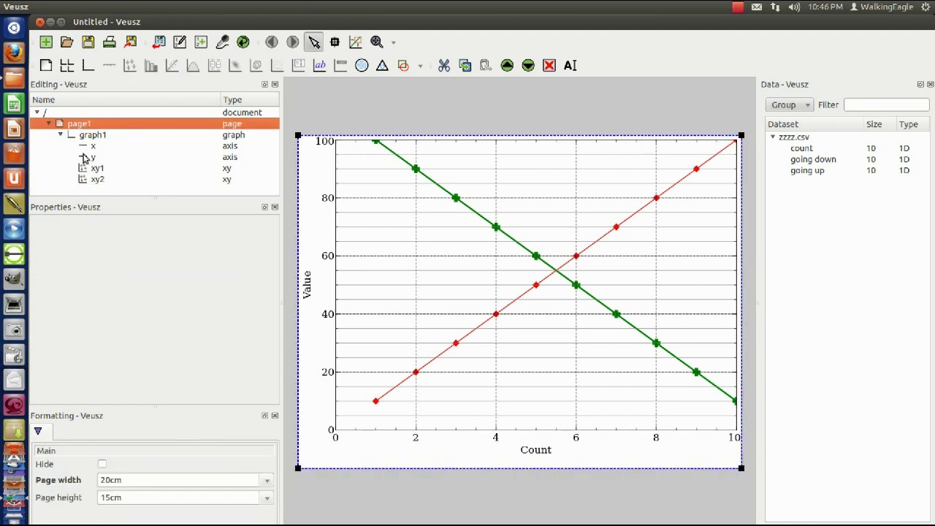
left_click(94, 136)
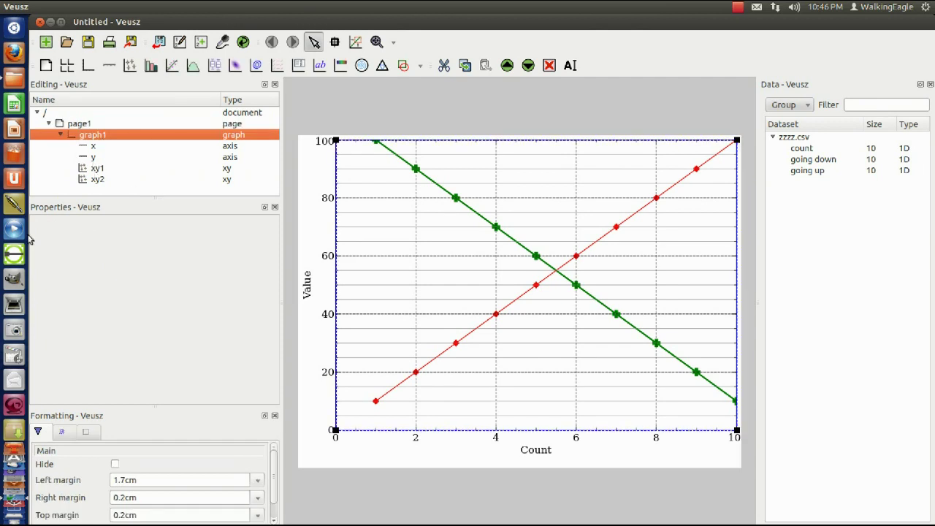
left_click(87, 170)
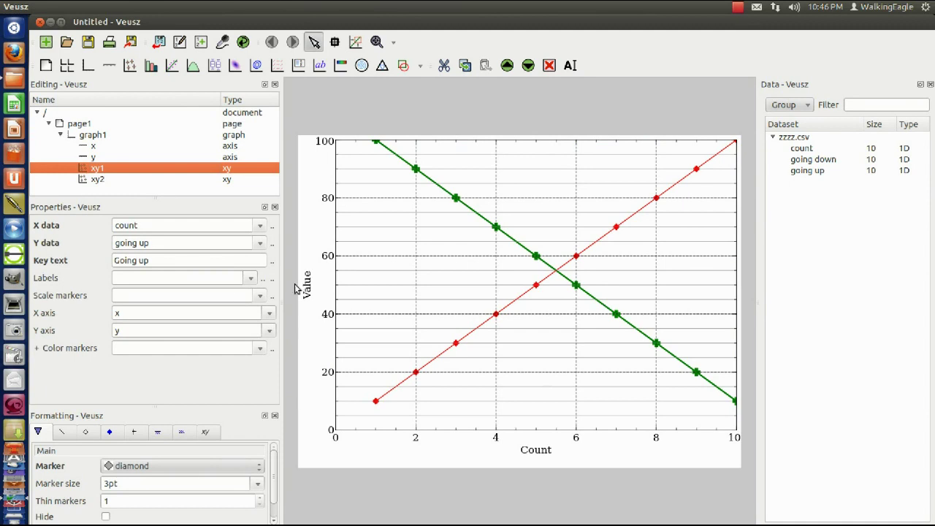
left_click(90, 145)
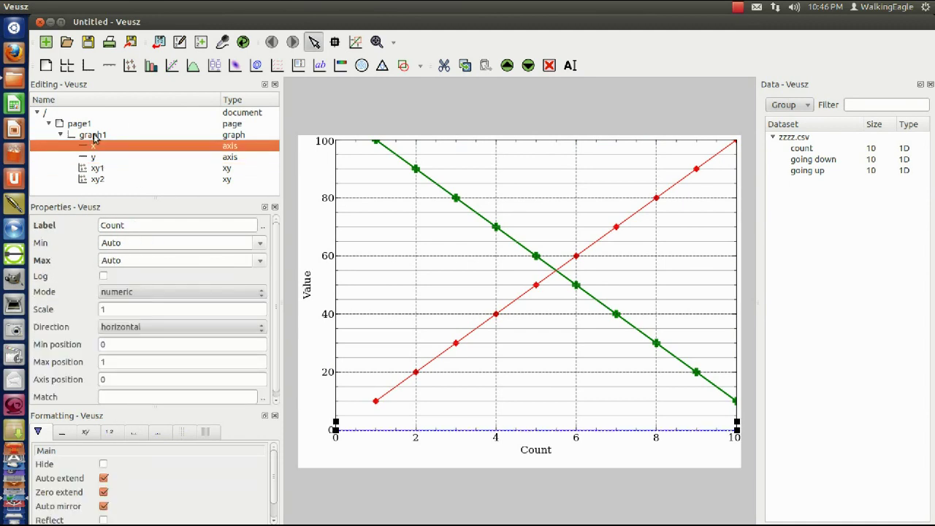
left_click(94, 137)
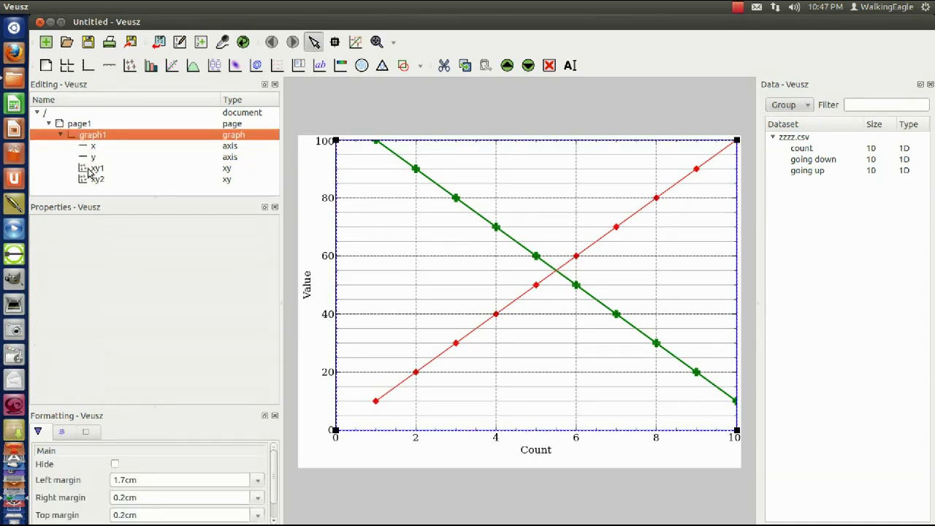
left_click(89, 169)
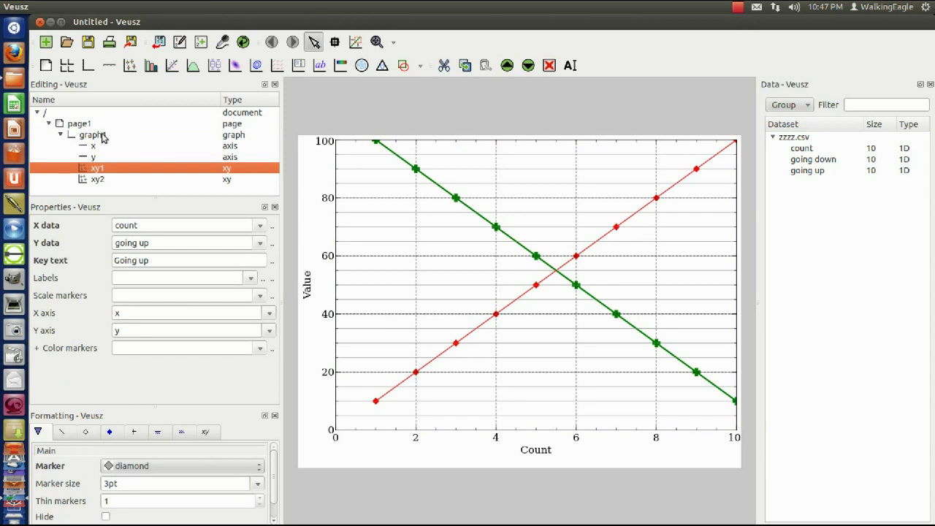
left_click(104, 135)
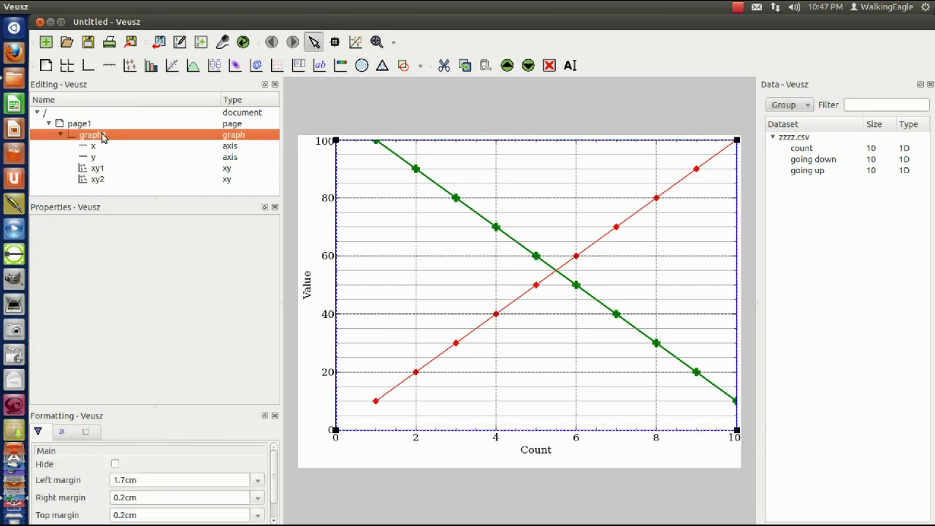
Add a key legend to graph1 and drag it to the plot's upper left
left_click(300, 67)
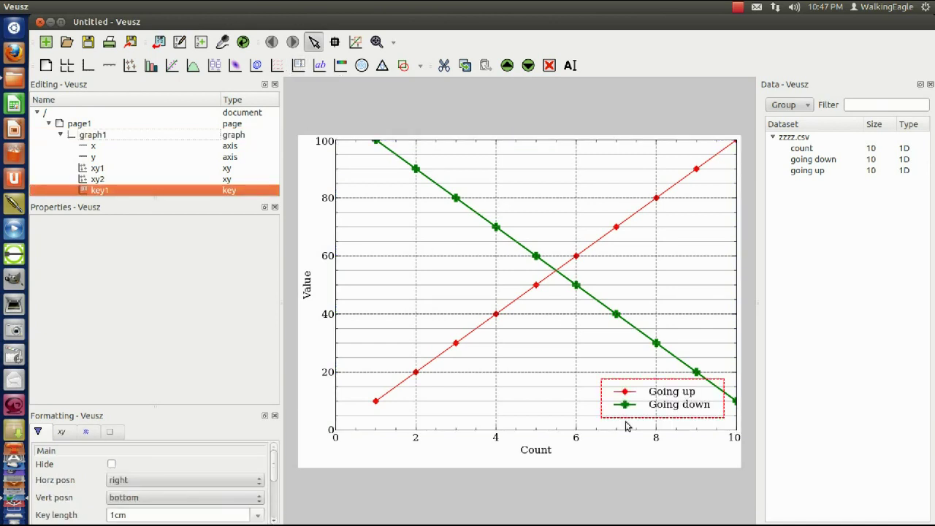
left_click_drag(626, 409, 511, 369)
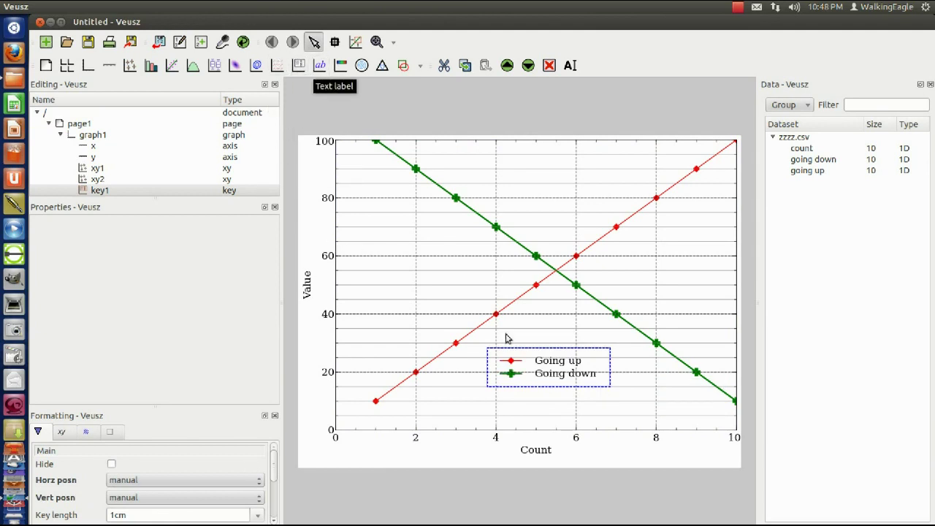
left_click(505, 414)
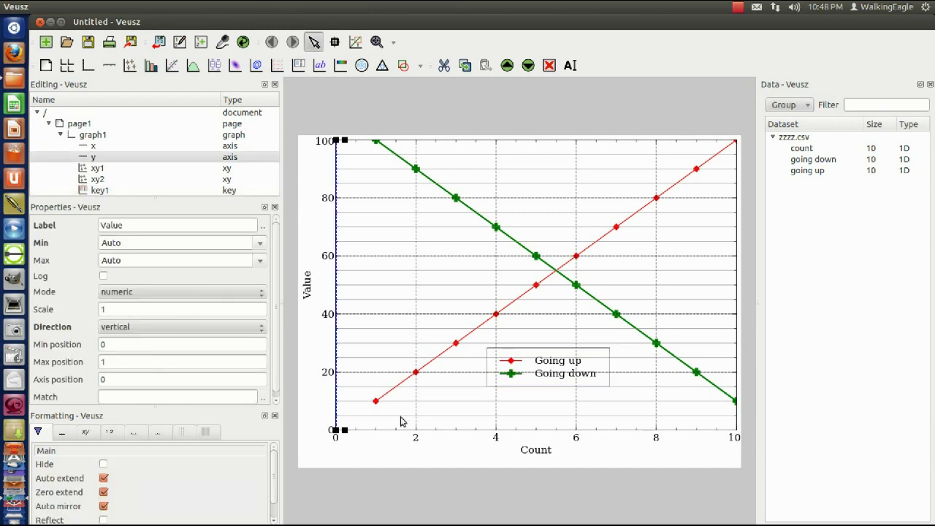
left_click(525, 371)
left_click_drag(521, 370, 399, 268)
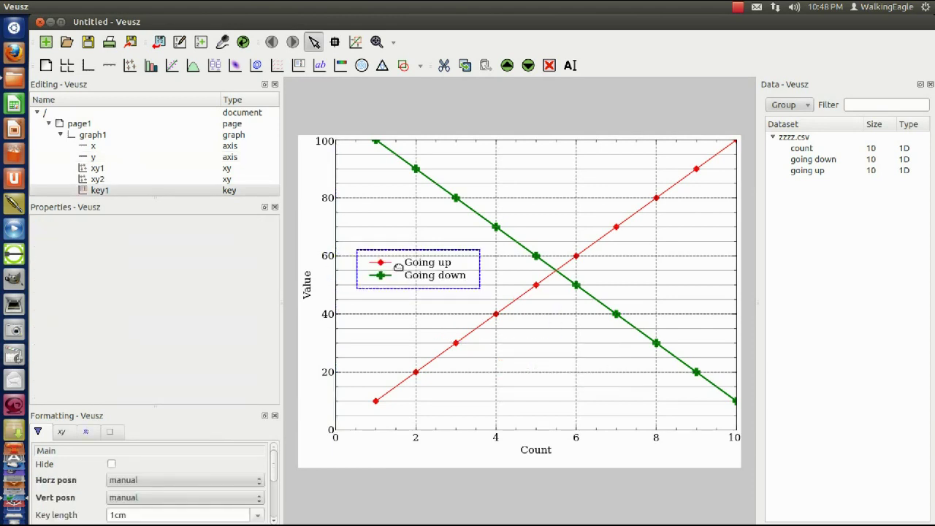
left_click(530, 398)
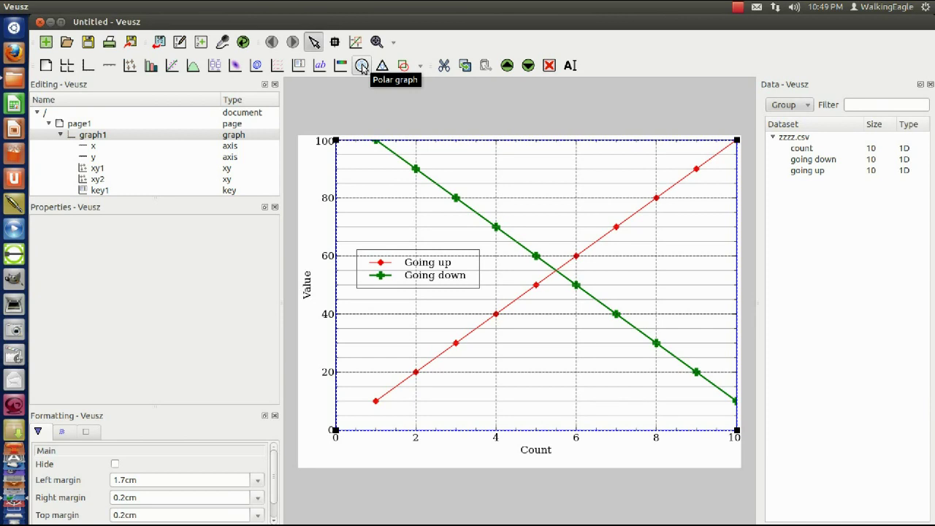
Add a new blank page, page2, to the document after page1
left_click(67, 126)
right_click(73, 126)
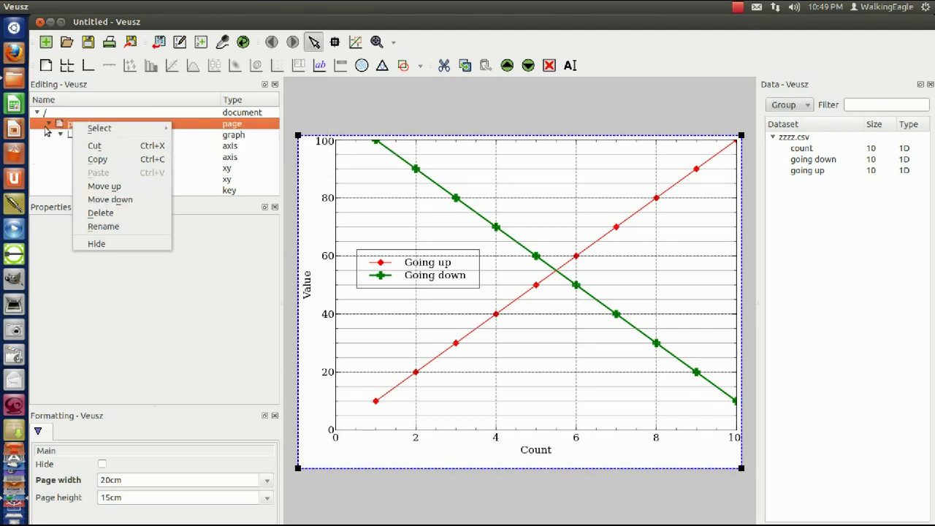
mouse_move(71, 129)
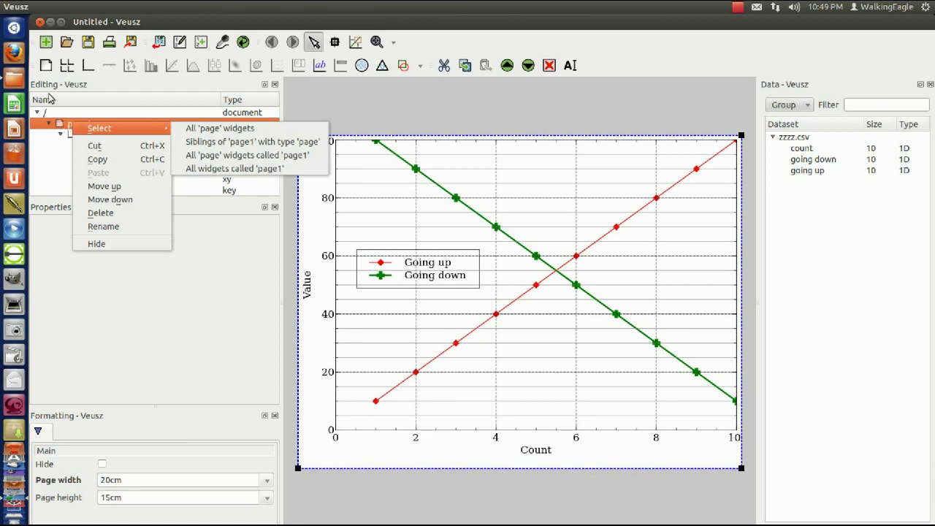
key("Escape")
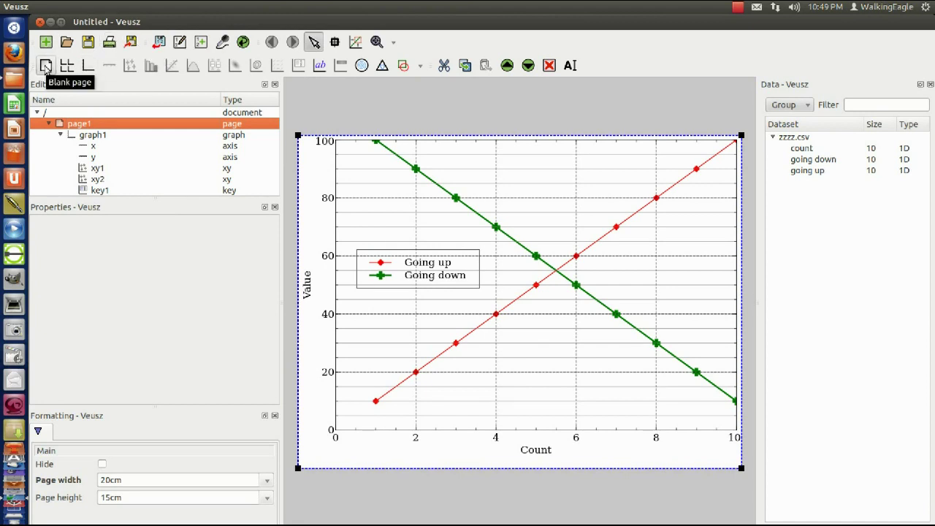
left_click(45, 65)
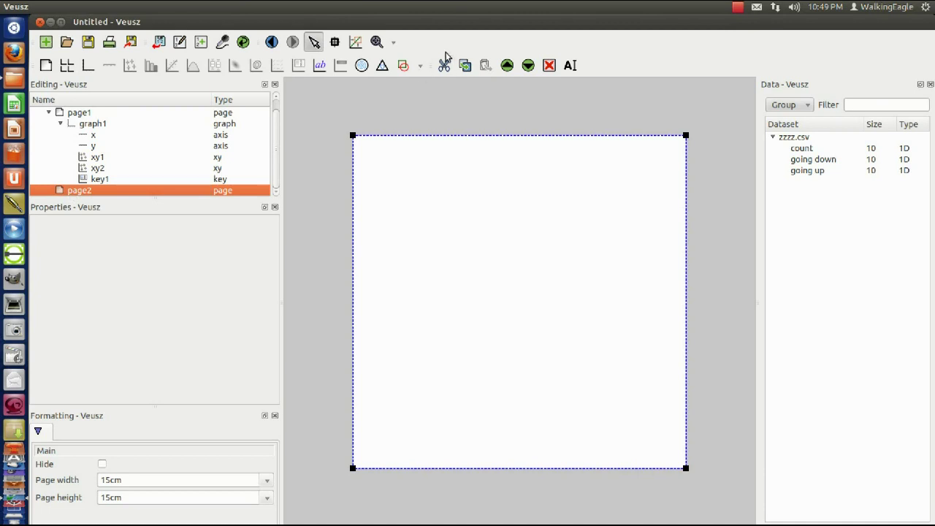
Add polar graph polar1 to page2, then reselect page1's xy1 Going up line
left_click(362, 65)
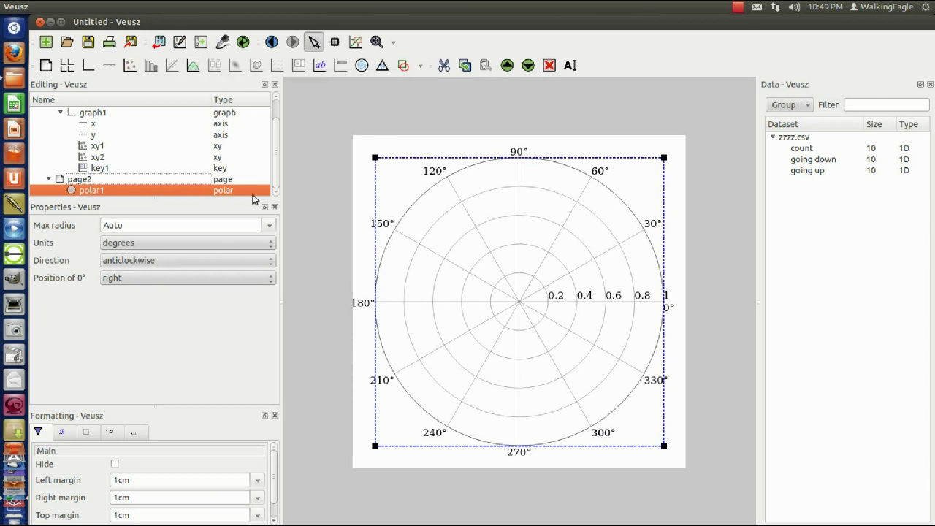
left_click(93, 147)
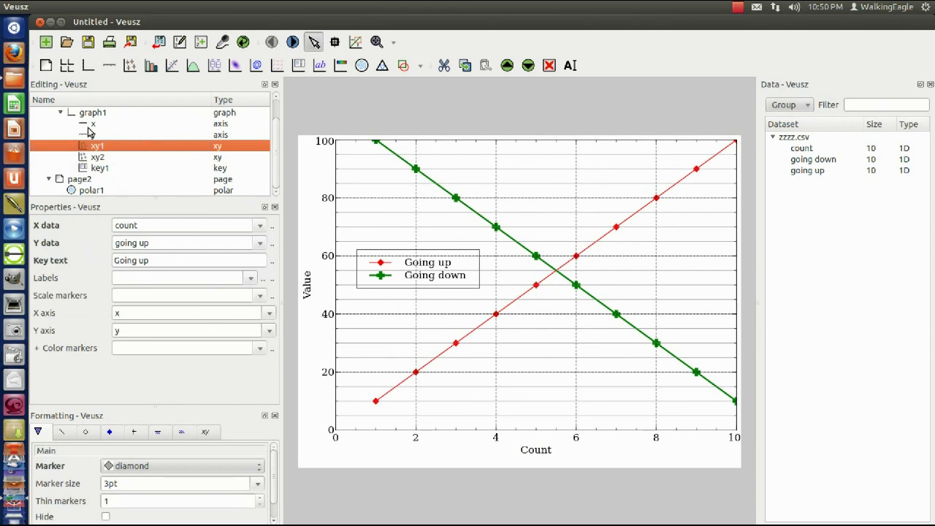
left_click(92, 126)
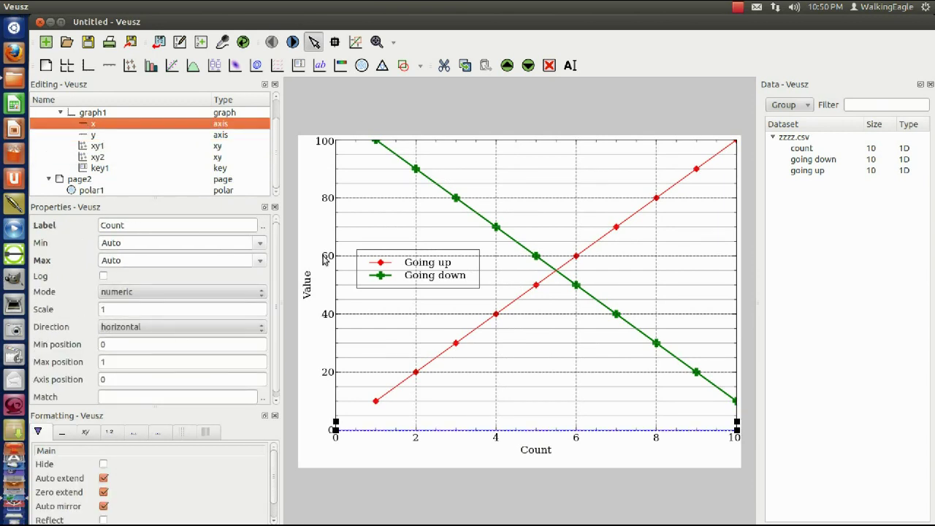
left_click(104, 276)
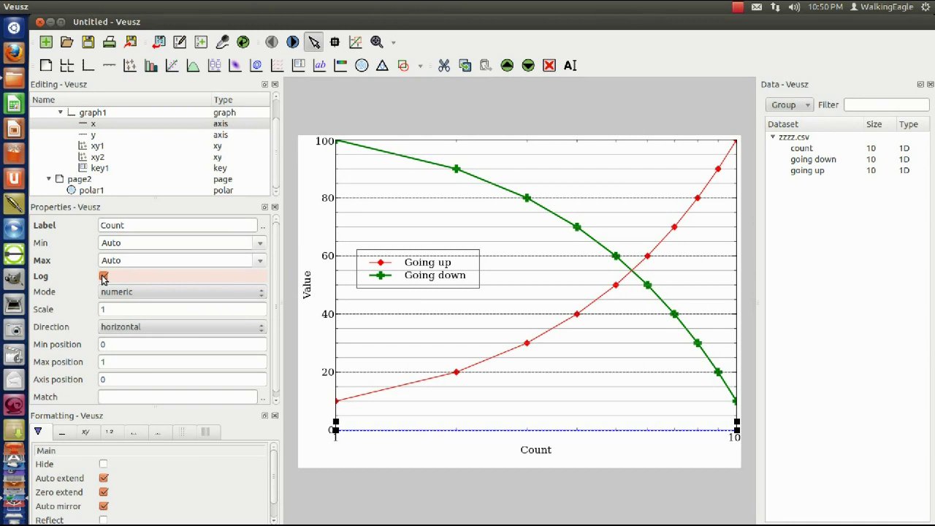
left_click(103, 277)
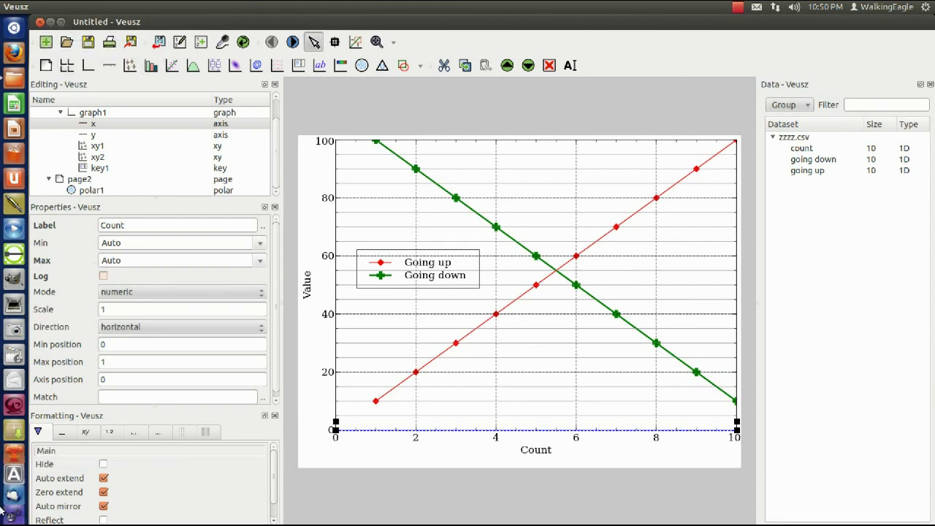
Navigate in Files from the Home folder to programming's RLC-Parallel folder
left_click(14, 76)
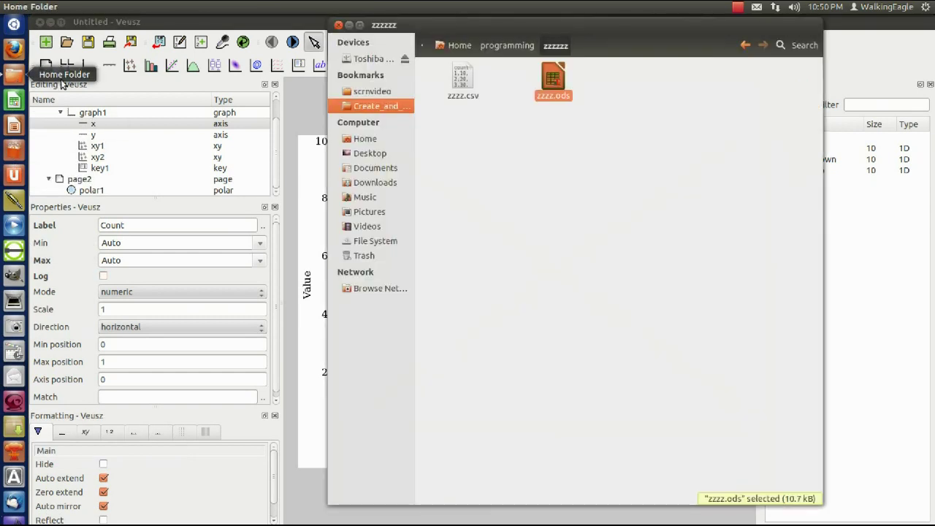
left_click(519, 48)
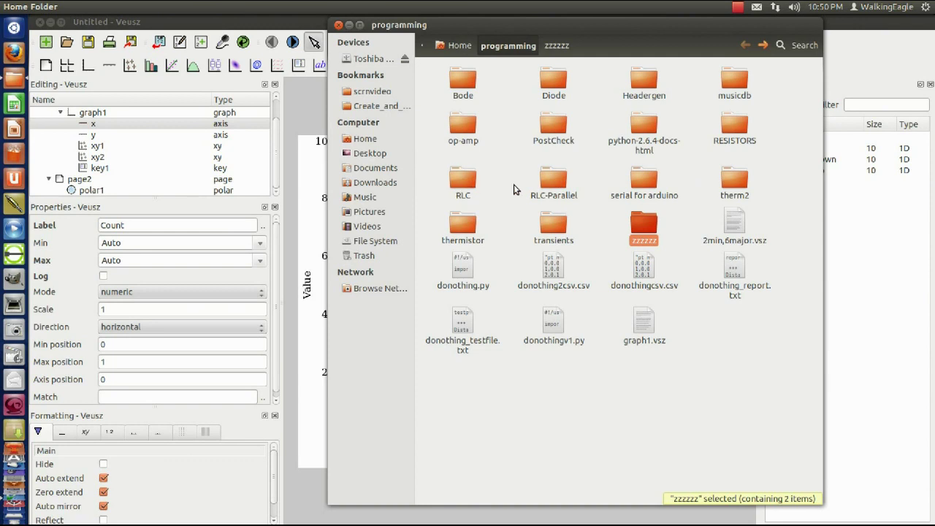
double_click(557, 182)
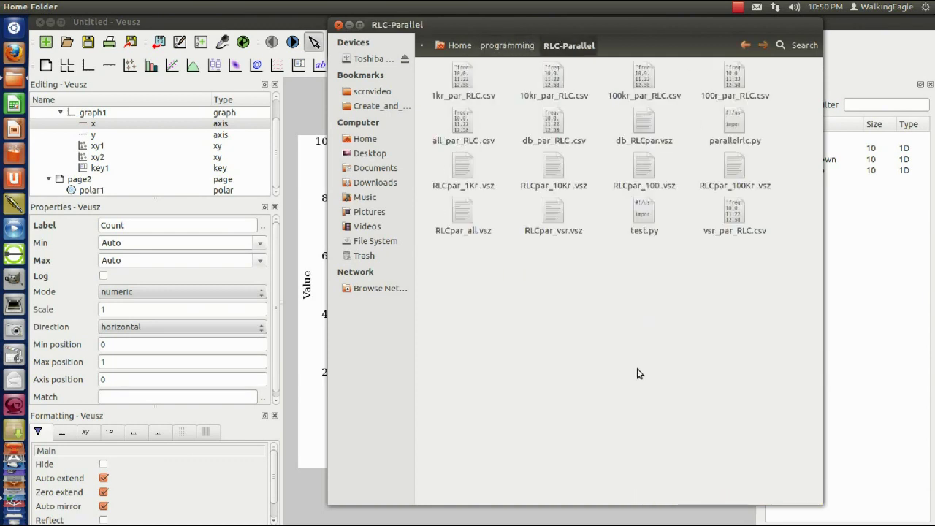
left_click(507, 45)
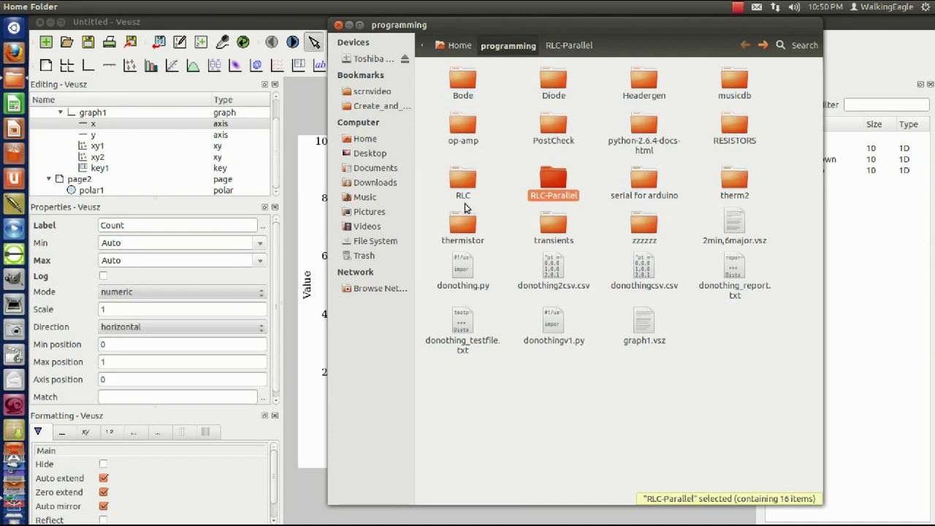
double_click(463, 180)
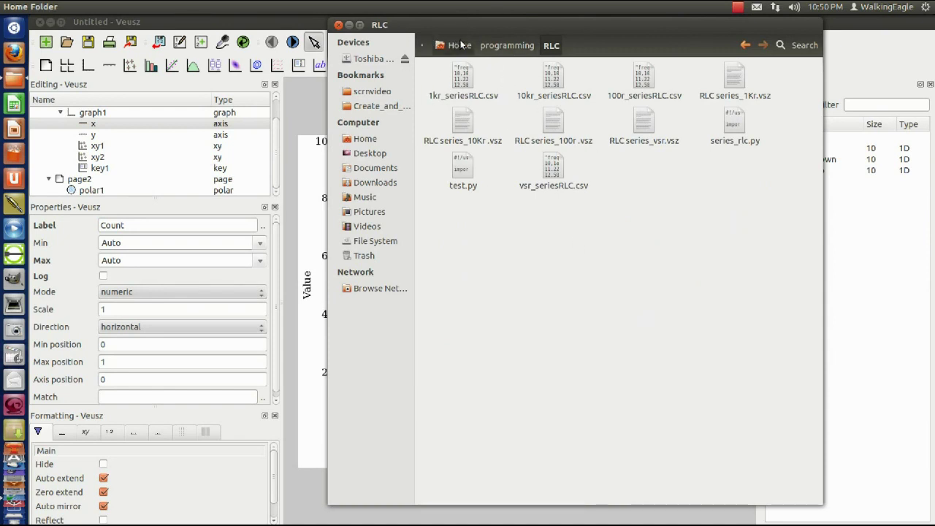
left_click(507, 45)
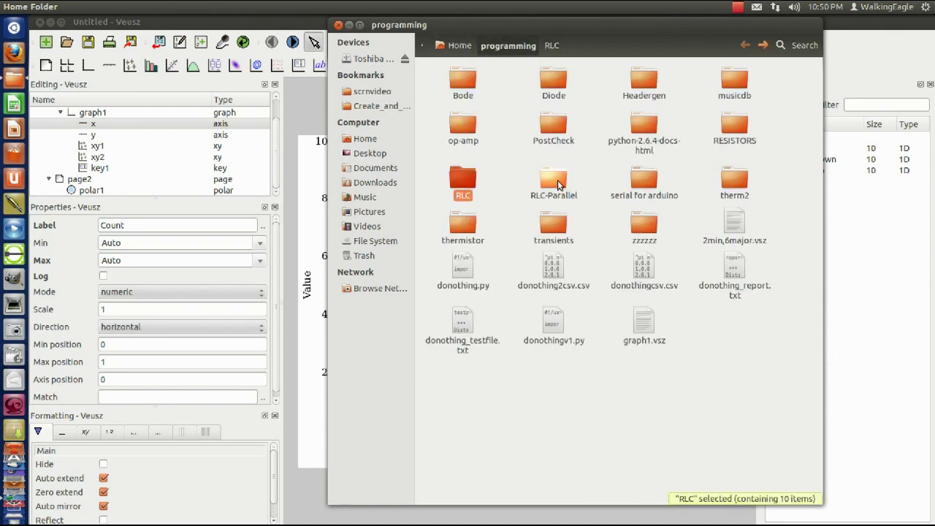
left_click(553, 187)
double_click(552, 184)
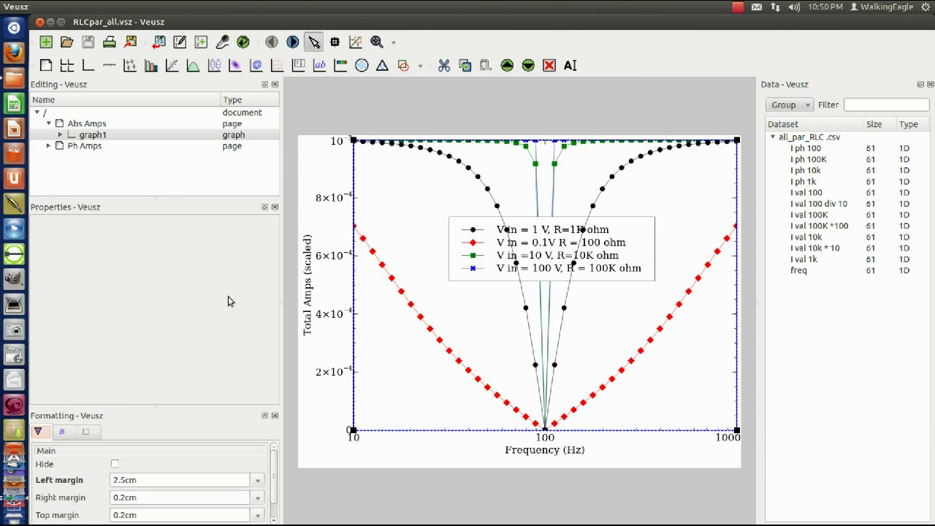
Expand Abs Amps and graph1 in the Editing tree and select axis x
left_click(65, 127)
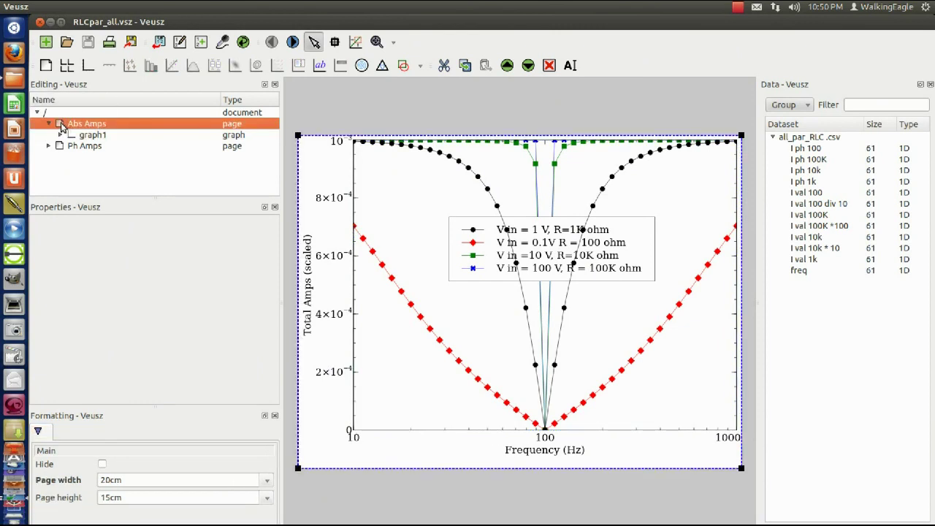
left_click(48, 124)
left_click(49, 124)
left_click(37, 113)
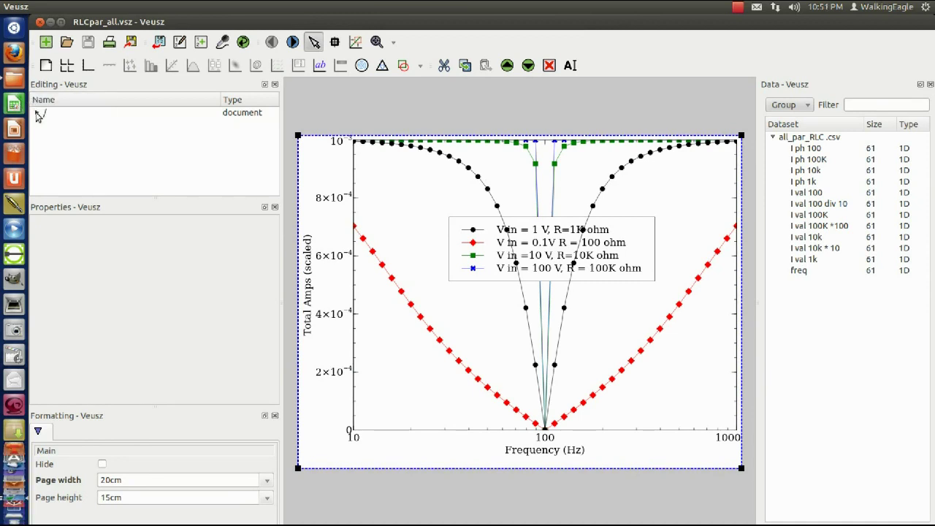
left_click(37, 113)
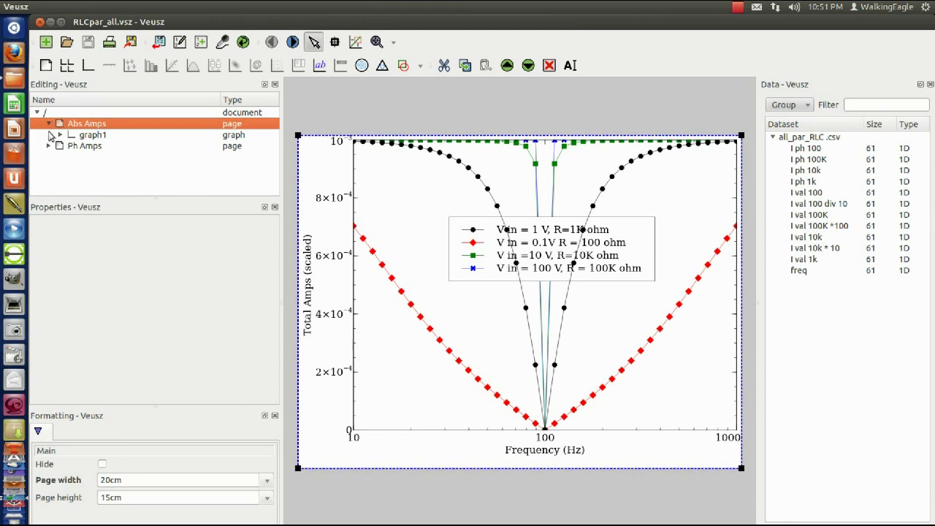
left_click(60, 136)
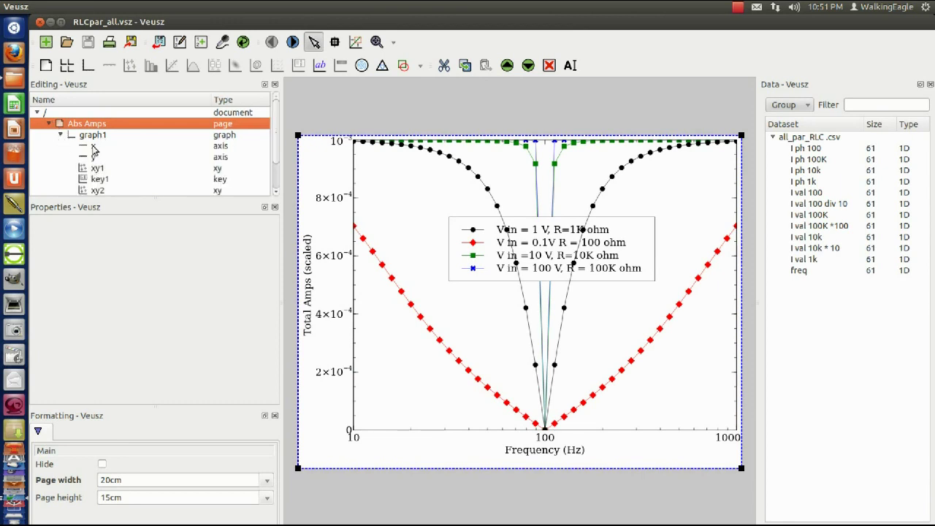
left_click(93, 146)
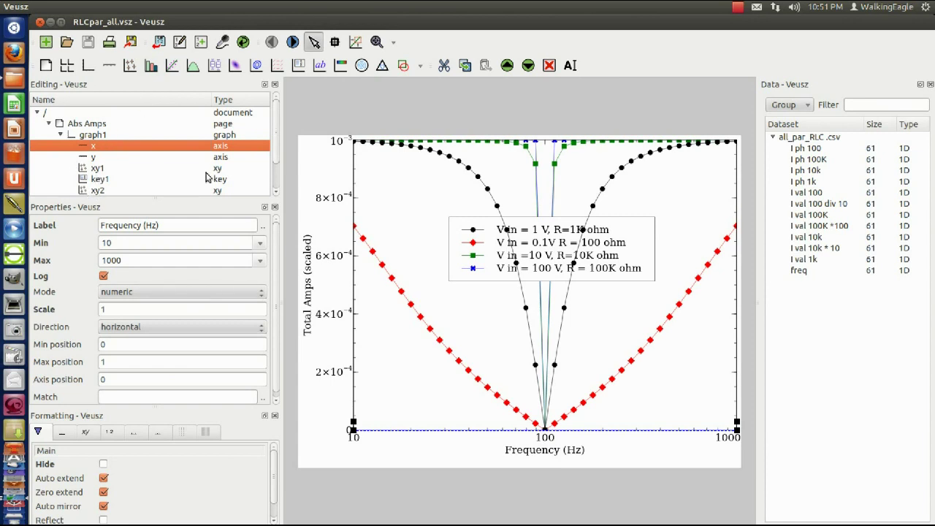
scroll(275, 146, "down", 1)
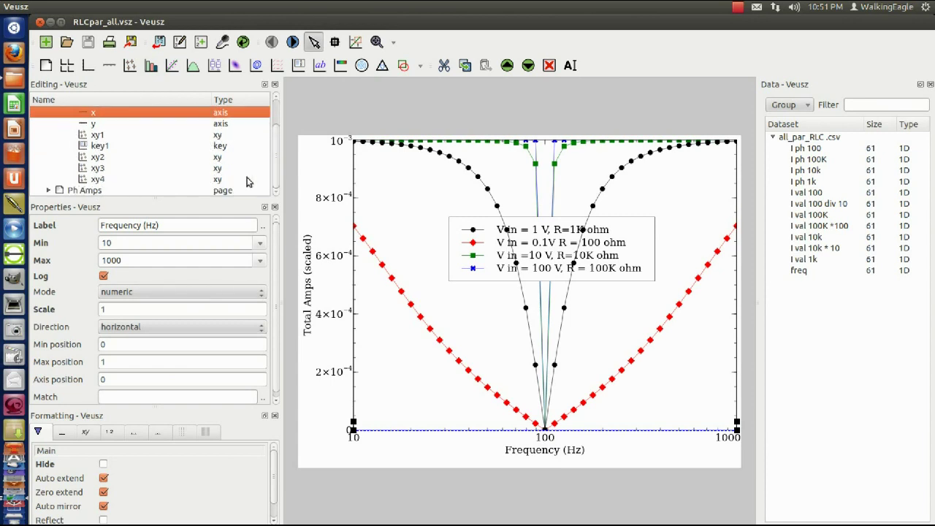
left_click(85, 146)
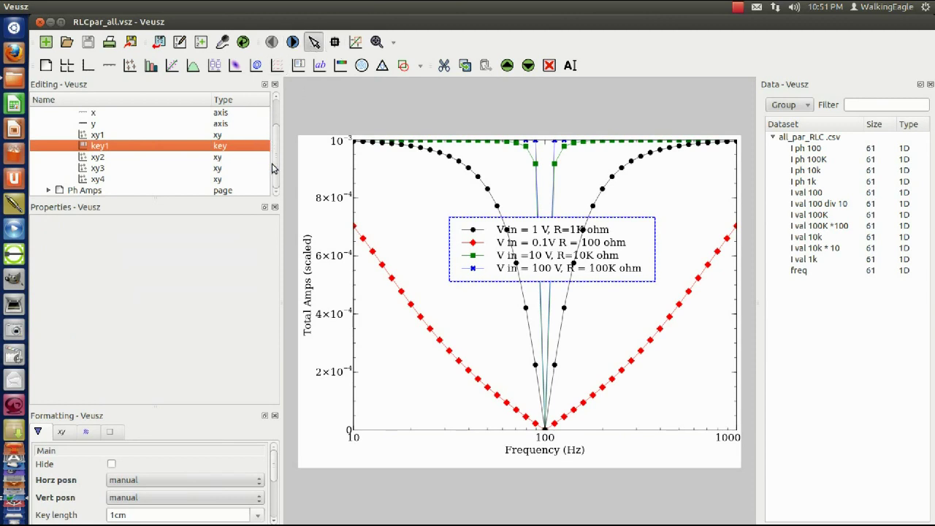
left_click(103, 137)
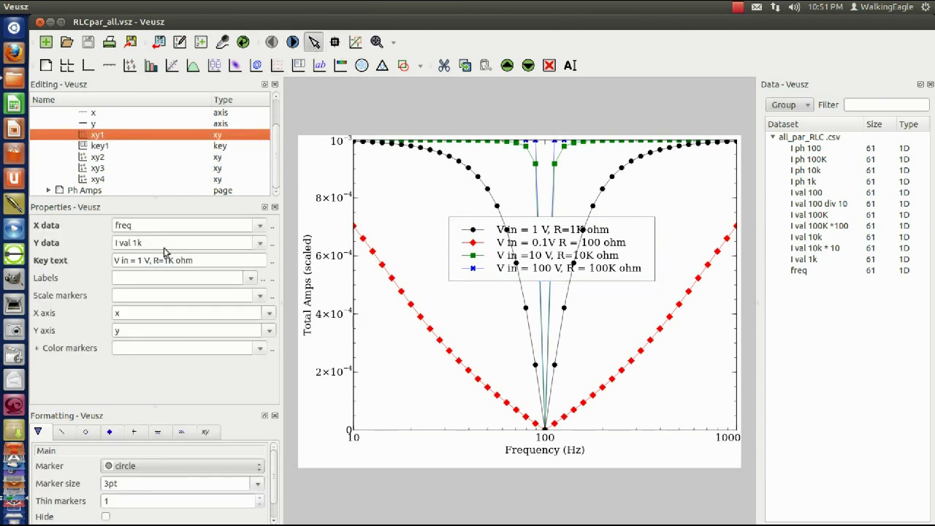
left_click(211, 256)
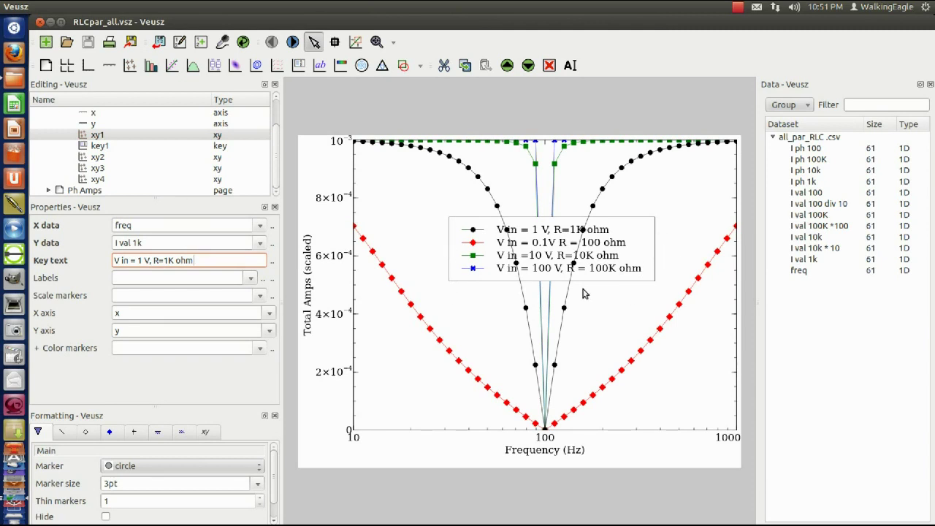
left_click(465, 316)
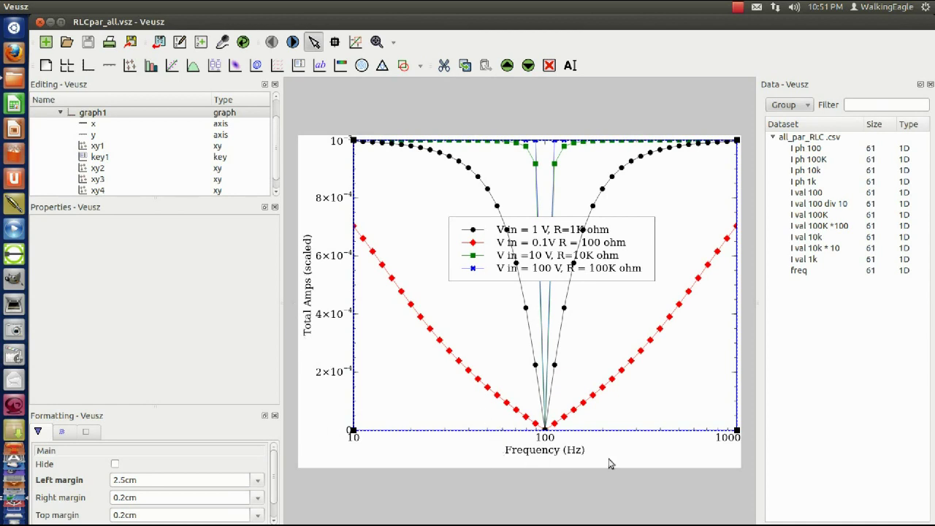
left_click(683, 456)
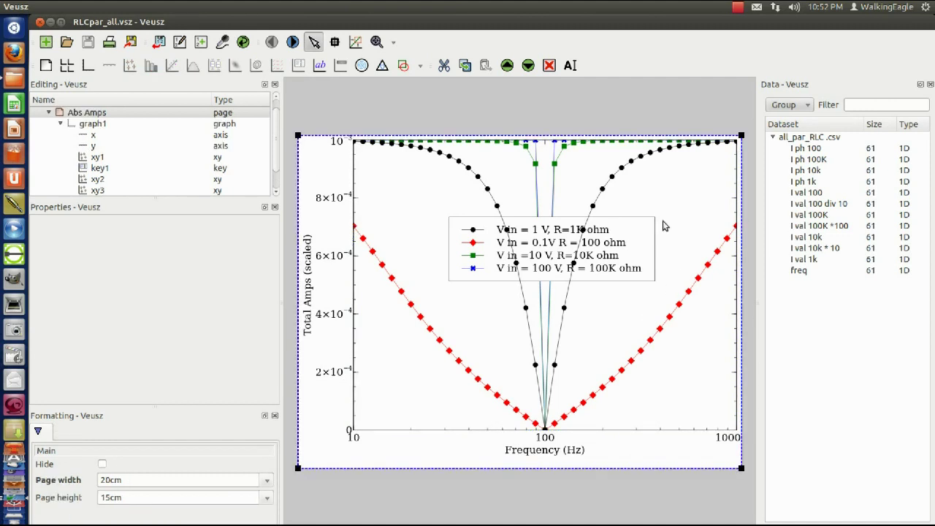